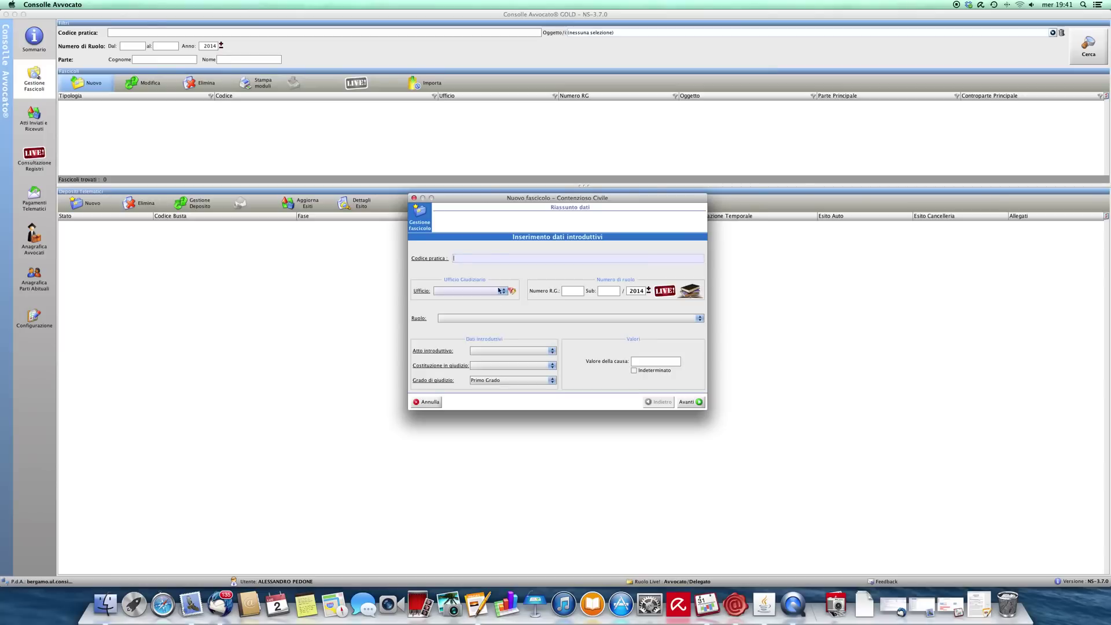
Step: Enter case code 2014/01 and choose Tribunale Ordinario - Bergamo as the judicial office
text(2014/01)
click(496, 291)
scroll(501, 334, down, 10)
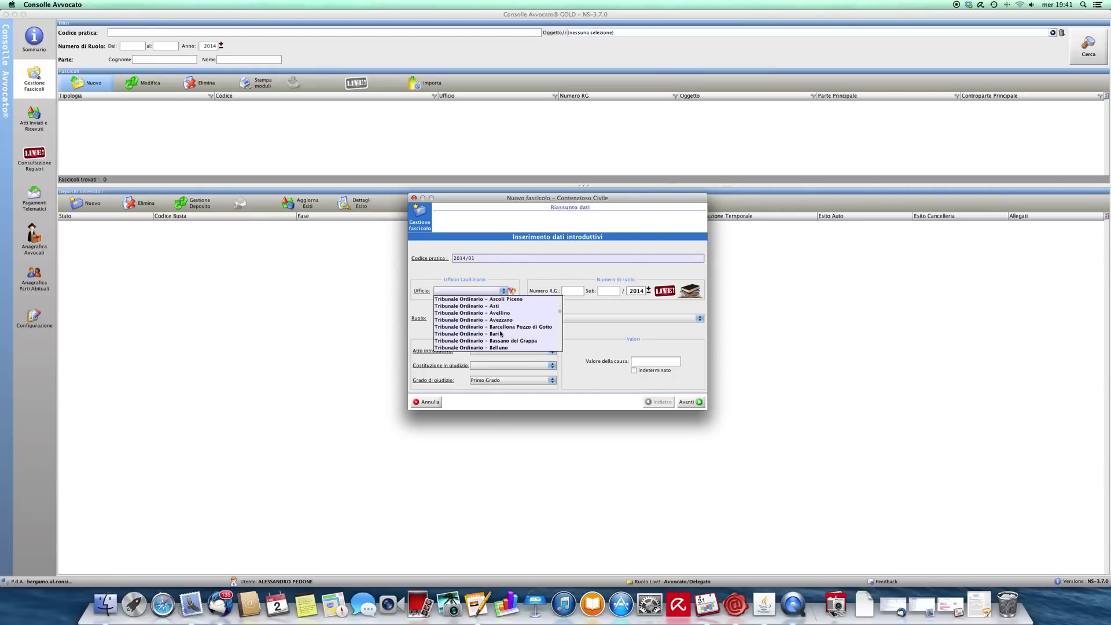
scroll(501, 334, down, 3)
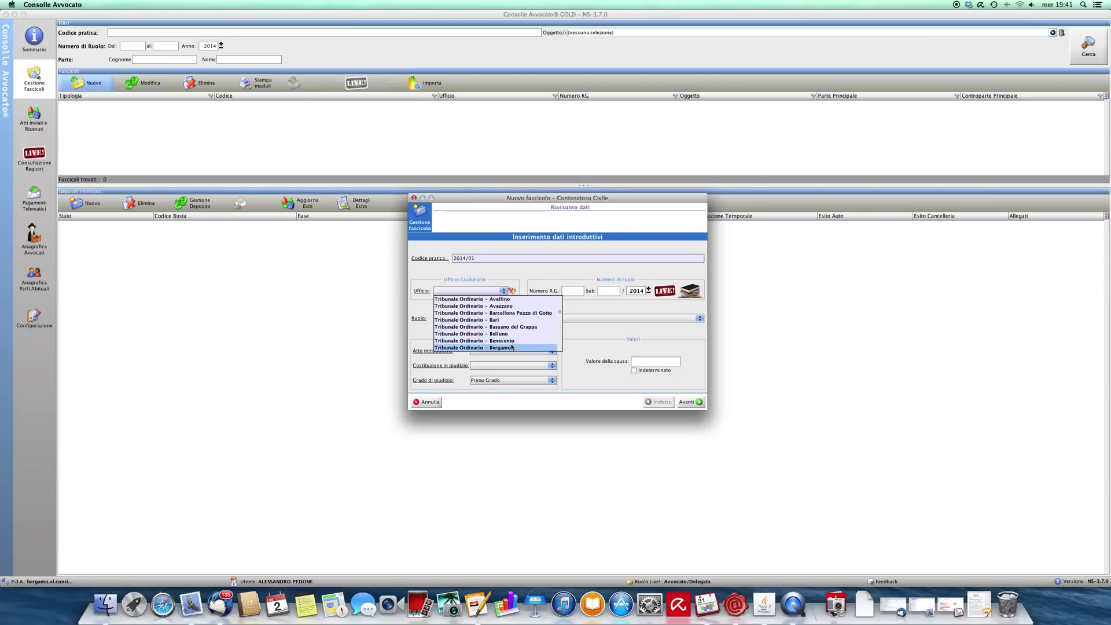
click(511, 336)
Step: Set role Procedimenti Speciali Sommari, value 6000, and subject 010001 Procedimento di ingiunzione ante causam
click(504, 318)
click(528, 341)
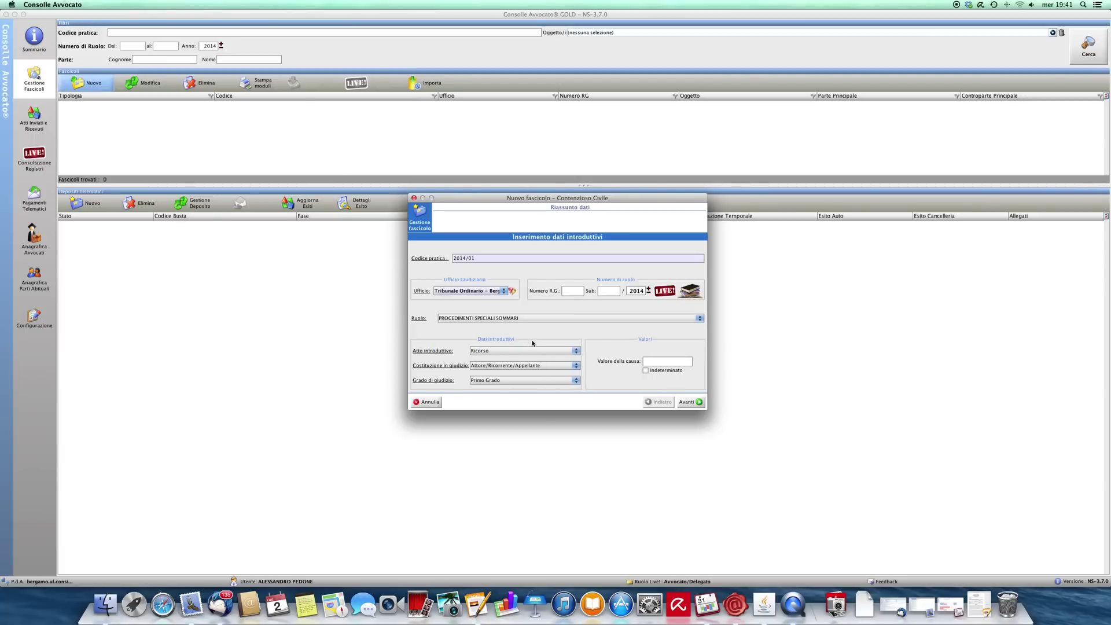
click(660, 361)
text(6000)
click(697, 399)
click(488, 272)
Step: Calculate the court fee and record 118,50 paid by Modello F23 on 02/07/2014
click(696, 402)
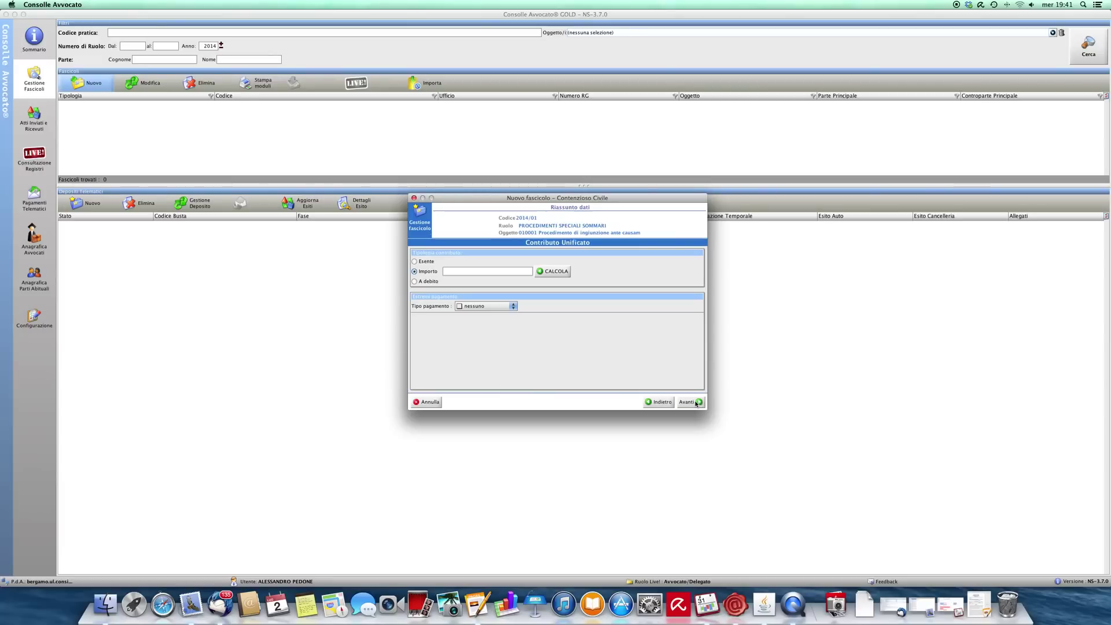
click(544, 270)
click(504, 306)
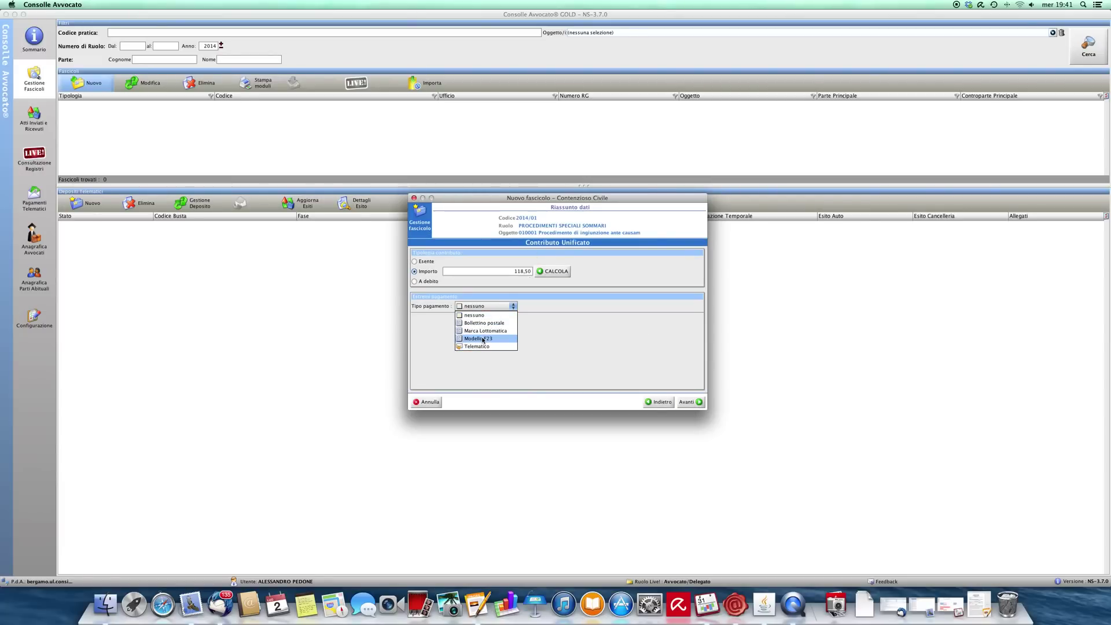
click(480, 338)
click(454, 346)
text(118,50)
key(Tab)
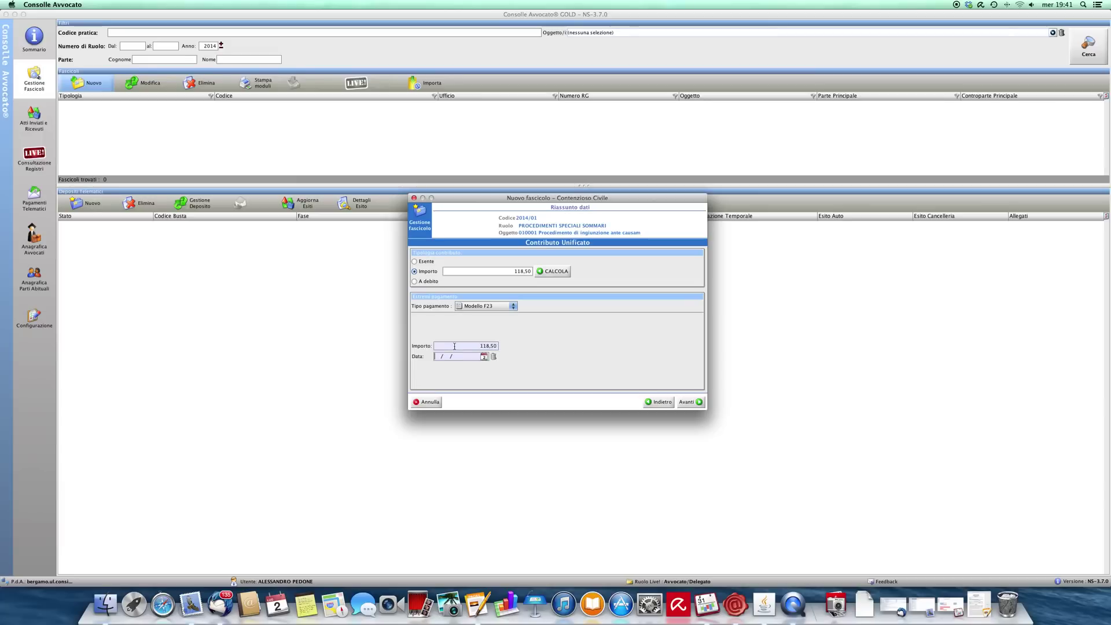
text(02/07/2014)
Step: Add an ASSOCIAZIONE party under Attori, entering the association's name and tax code
click(698, 404)
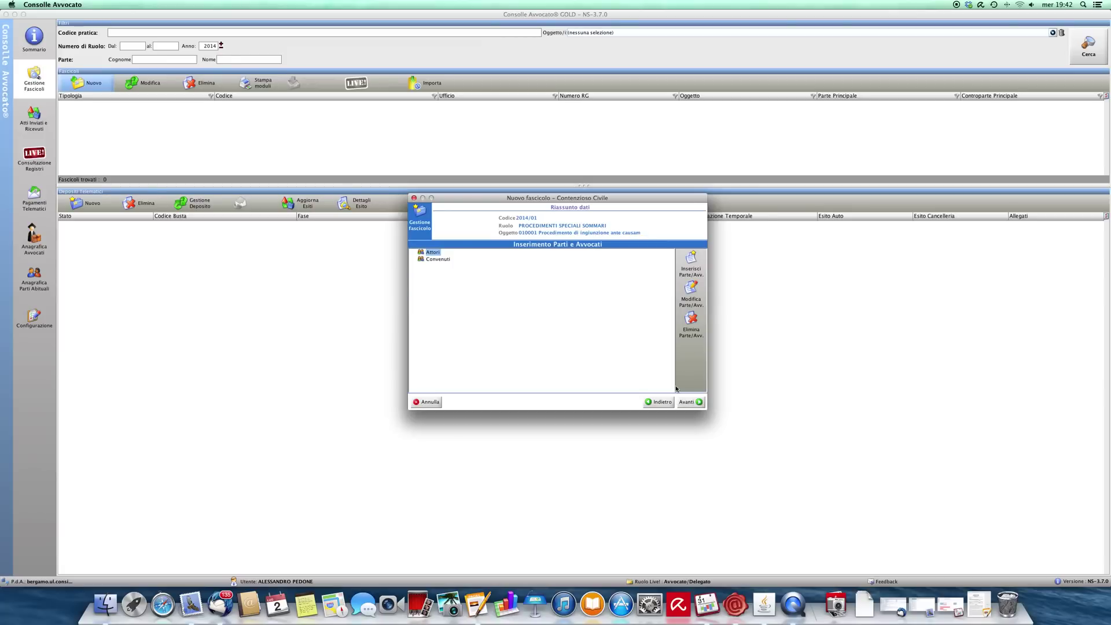
click(689, 264)
click(570, 200)
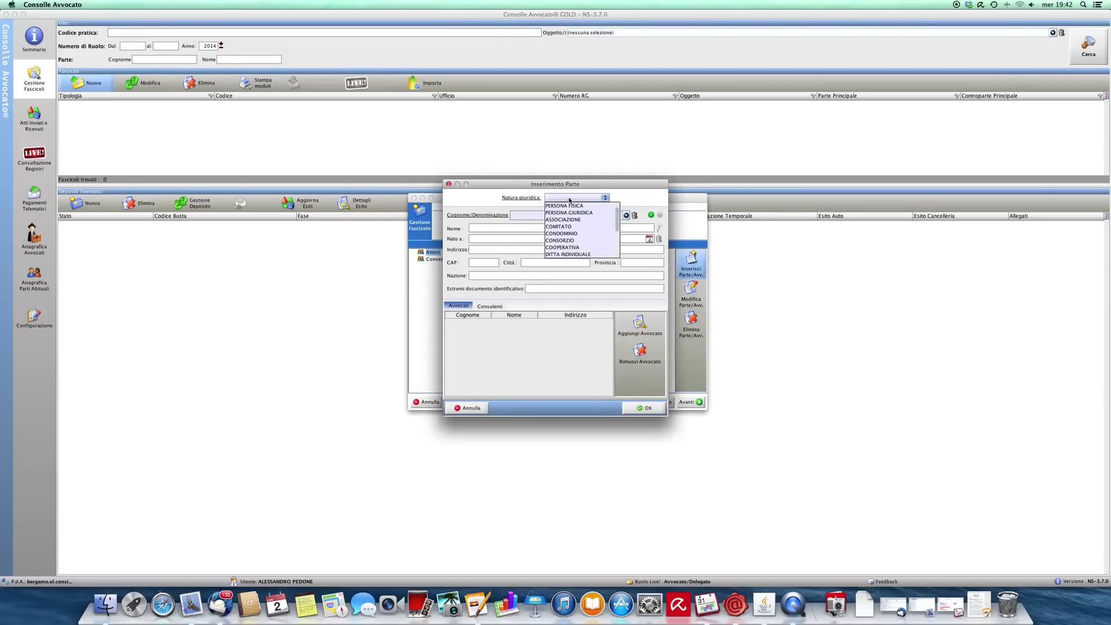
click(580, 221)
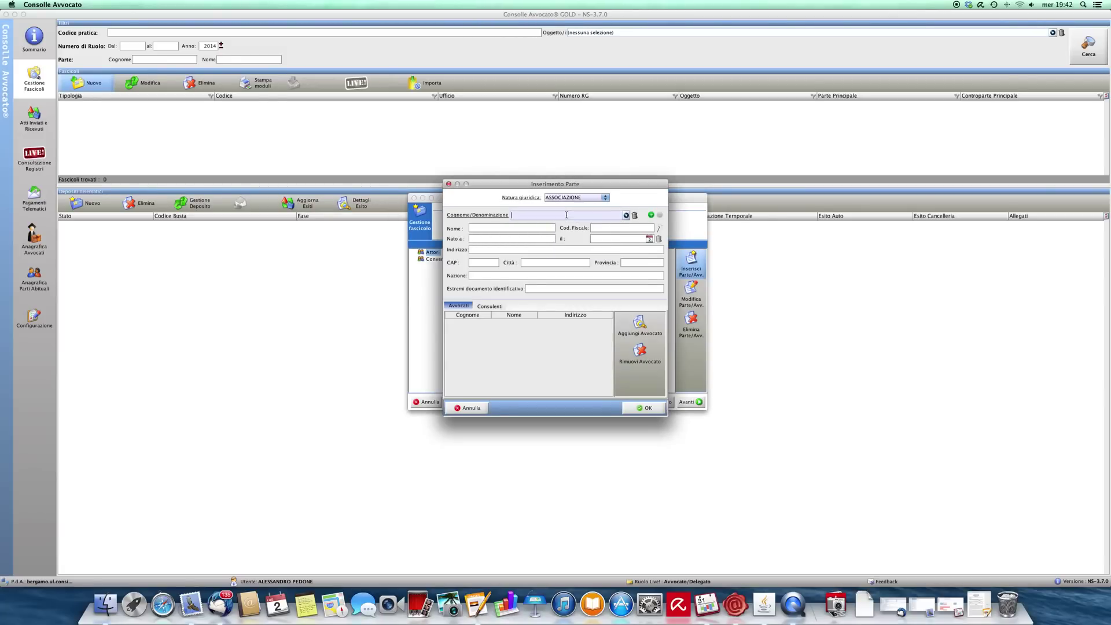
text(PINCO PALLINO)
click(618, 229)
text(00000000000)
Step: Assign the filing lawyer as the plaintiff's counsel and save the party
click(658, 328)
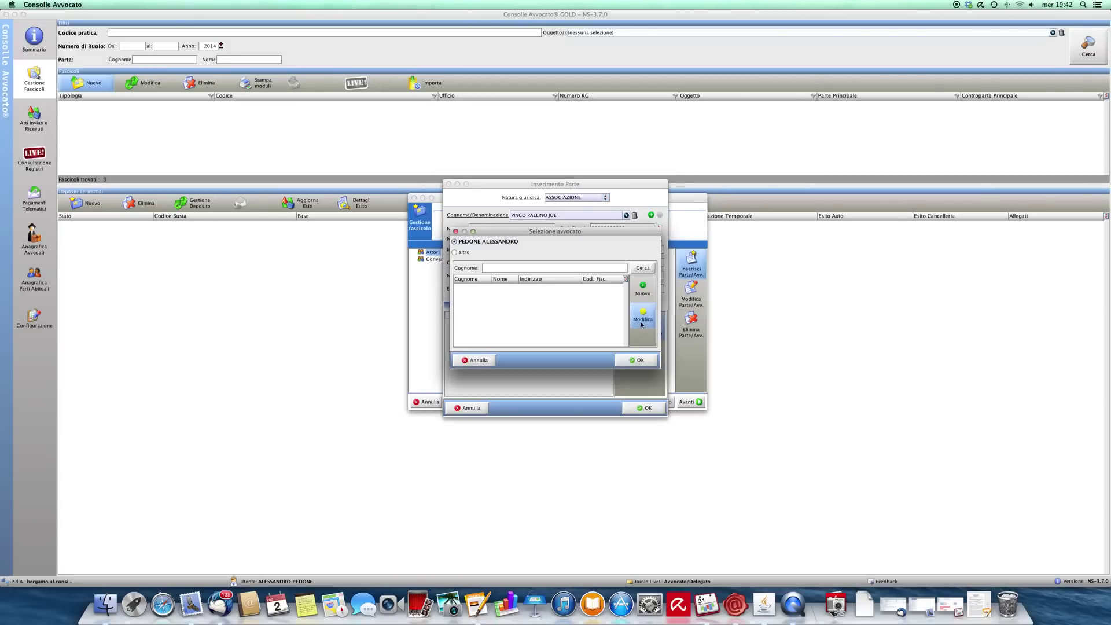
click(636, 360)
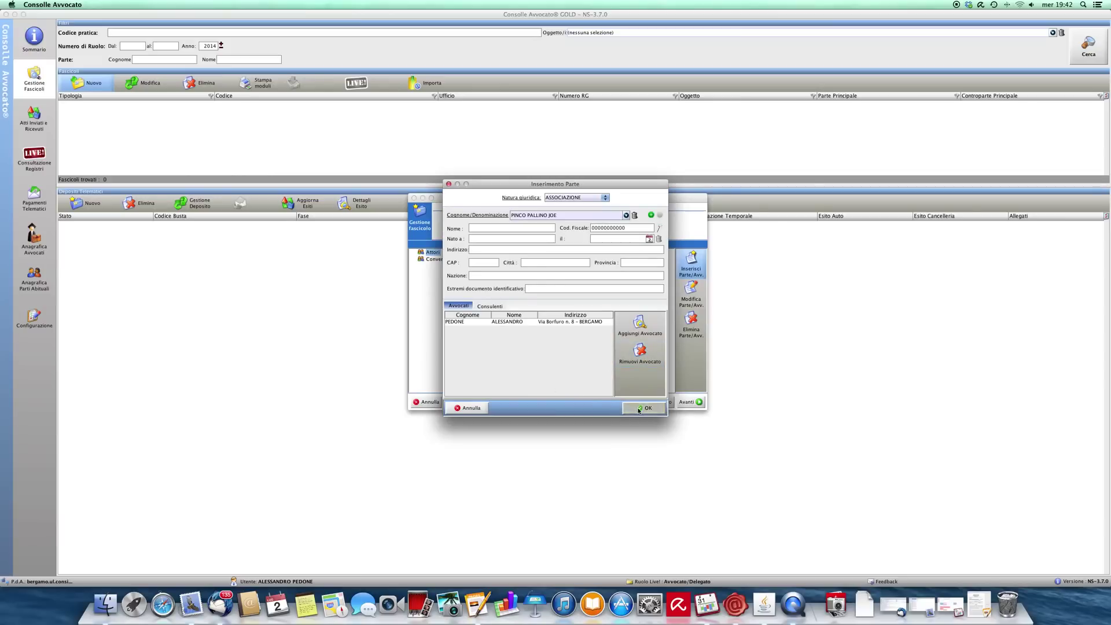
click(640, 408)
click(441, 276)
click(691, 262)
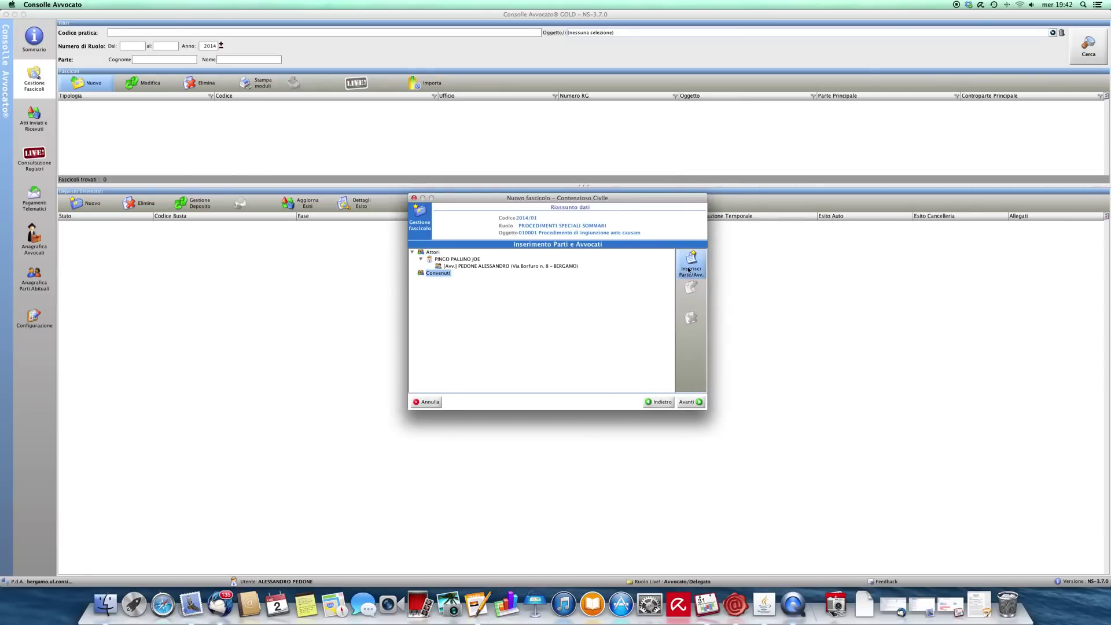
click(585, 198)
Step: Add ASSOCIAZIONE 'DURI E PURI' with its tax code under Convenuti, then proceed
click(564, 220)
click(568, 214)
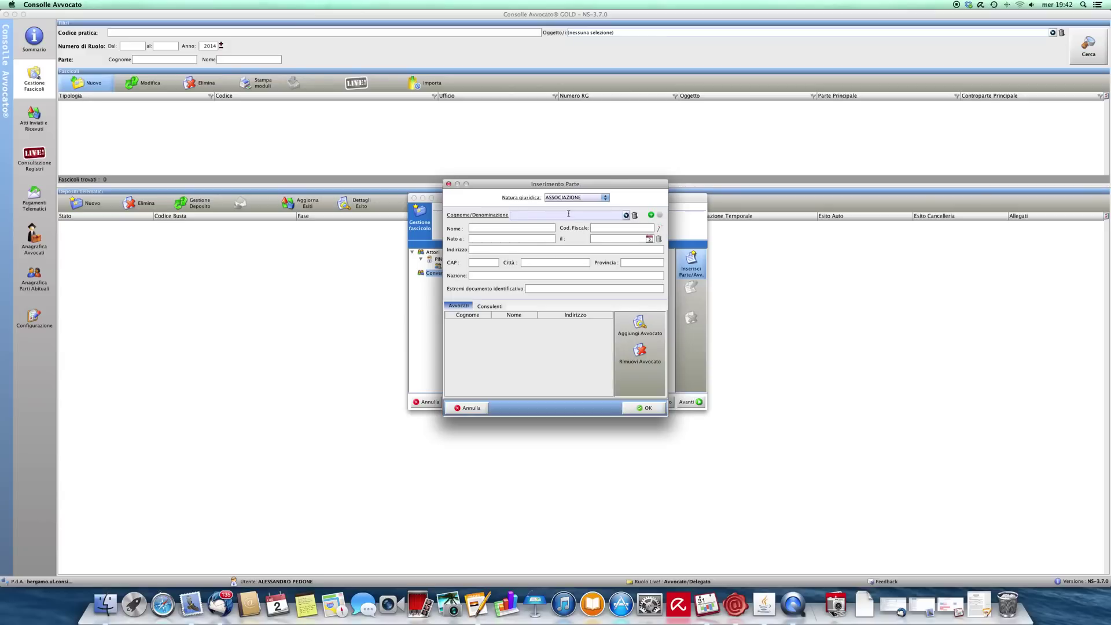
text(DURI E PURI)
click(618, 226)
text(00000000001)
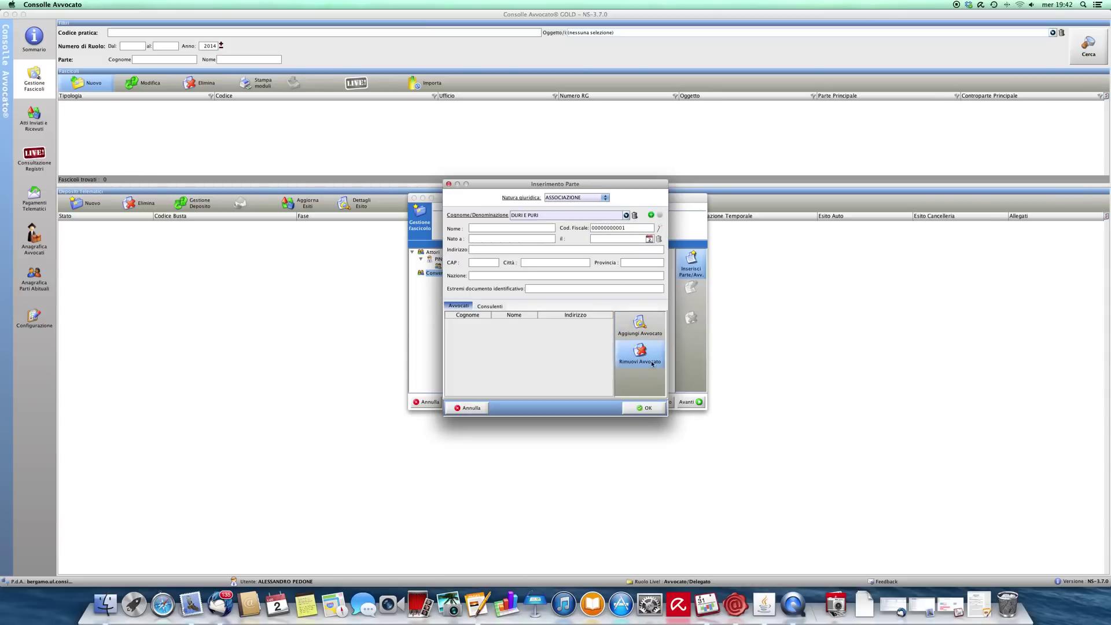
click(648, 409)
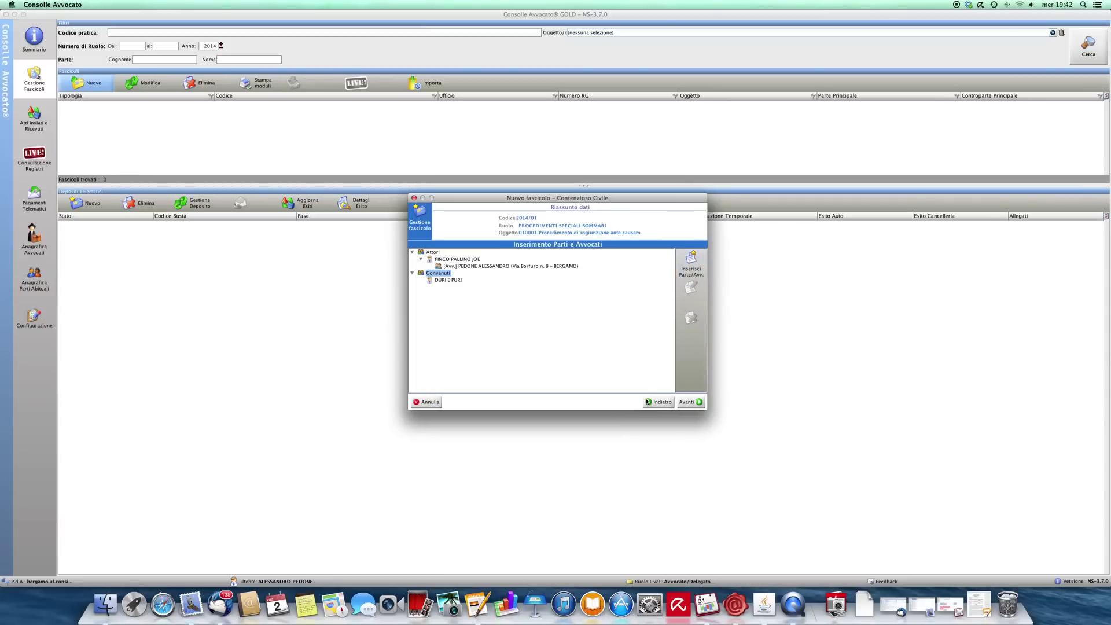
click(698, 402)
Step: Set a non-executive Pagamento Somma decree requesting 6.000,00 and confirm saving case 2014/01
click(501, 276)
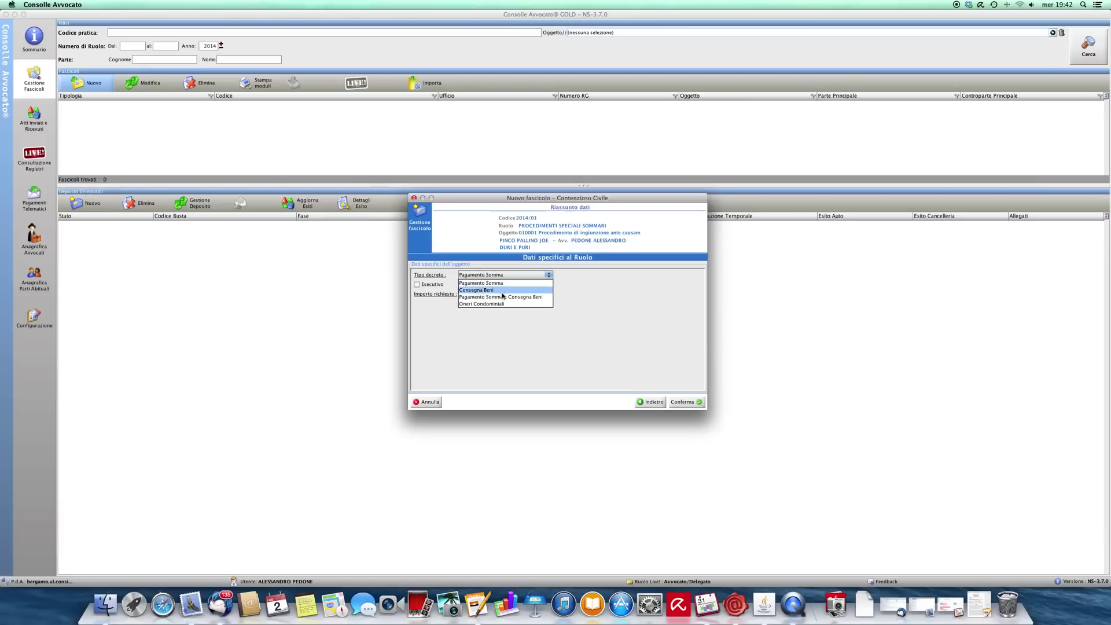
click(504, 283)
click(497, 293)
text(6000)
click(419, 285)
click(420, 285)
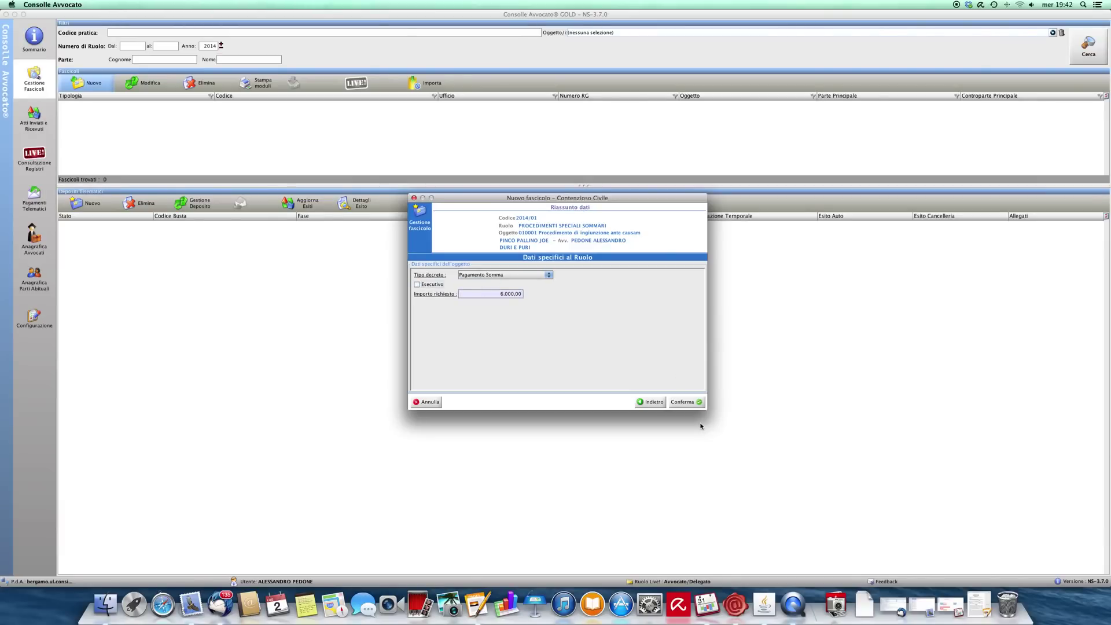
click(685, 401)
click(543, 323)
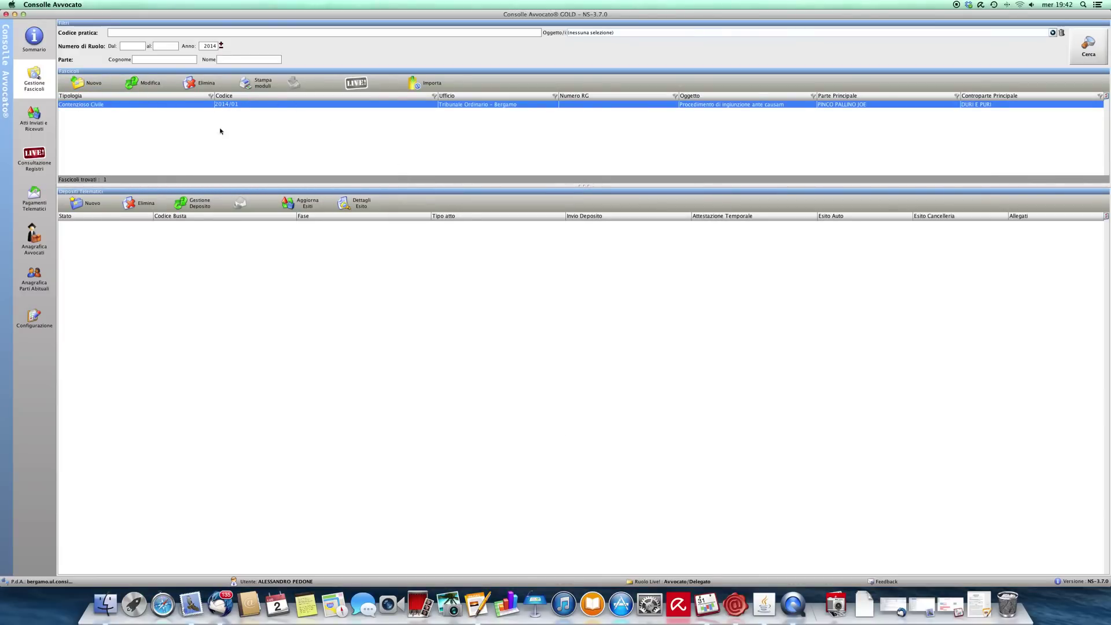
Step: Create a new deposit for the act Ricorso per ingiunzione (pagamento somma)
click(86, 203)
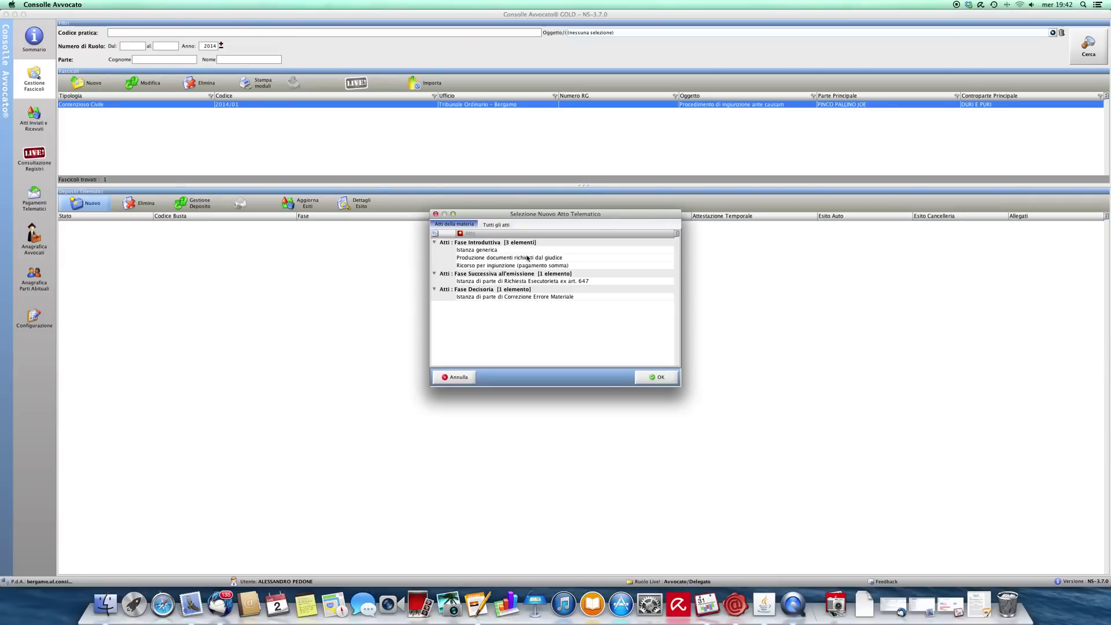
click(533, 267)
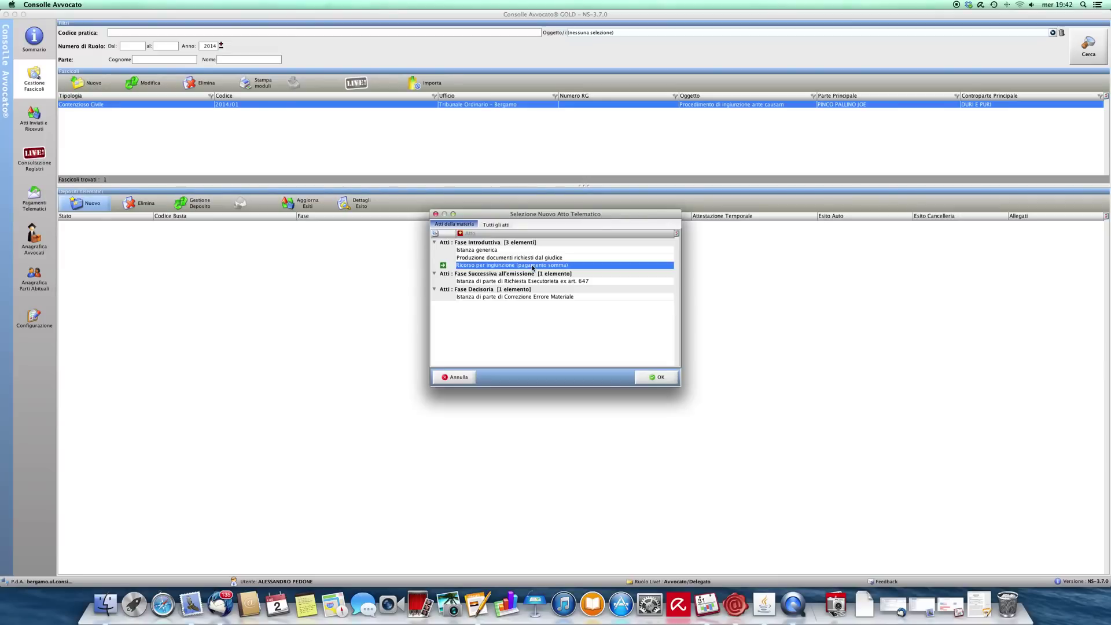
click(665, 380)
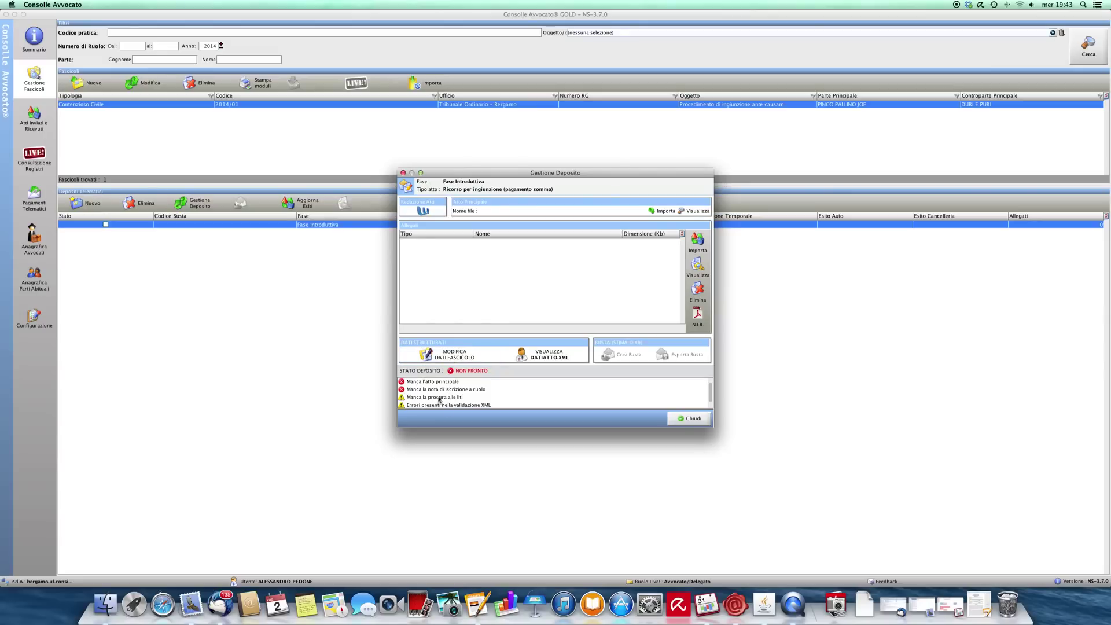
Step: Import Ricorso per decreto ingiuntivo.pdf from Studio Legale > Bozza PCT > PDF ATTI as main act
click(421, 383)
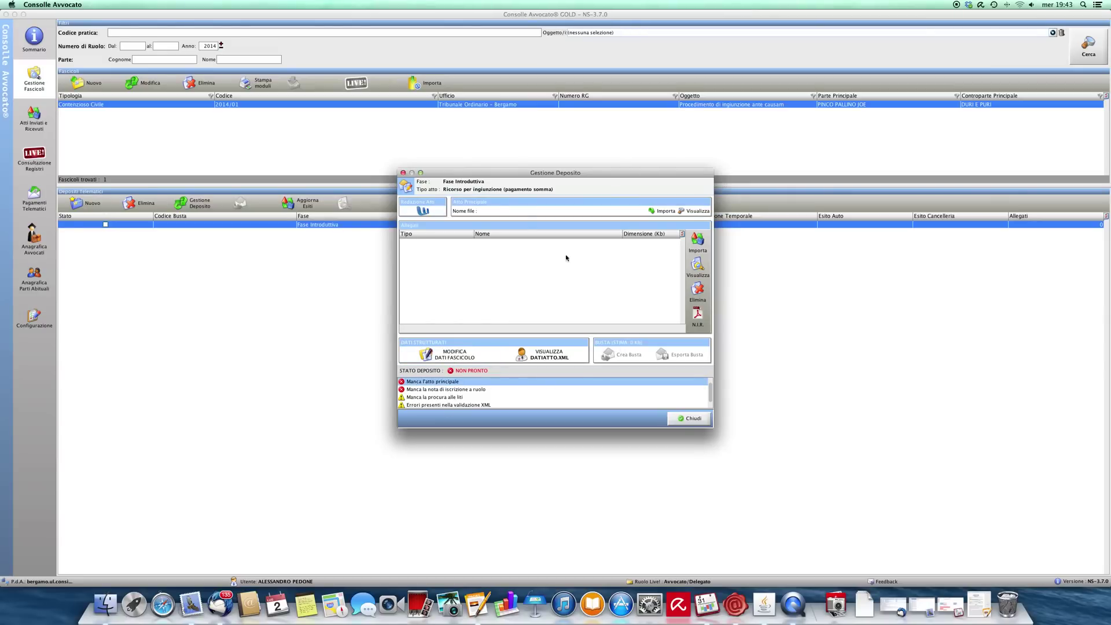
click(661, 210)
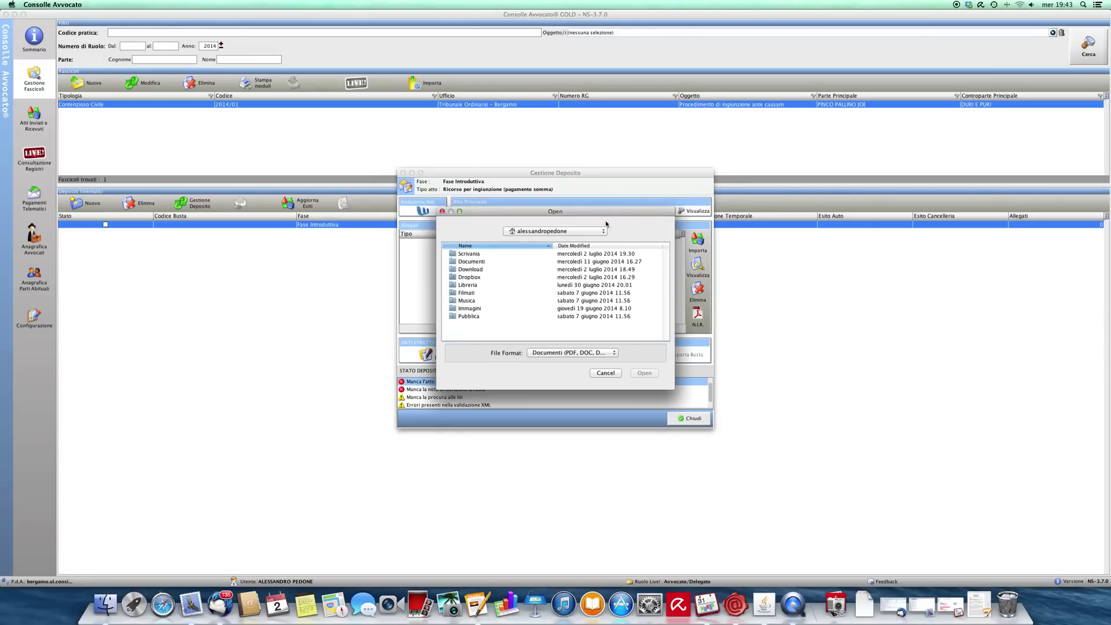
click(527, 233)
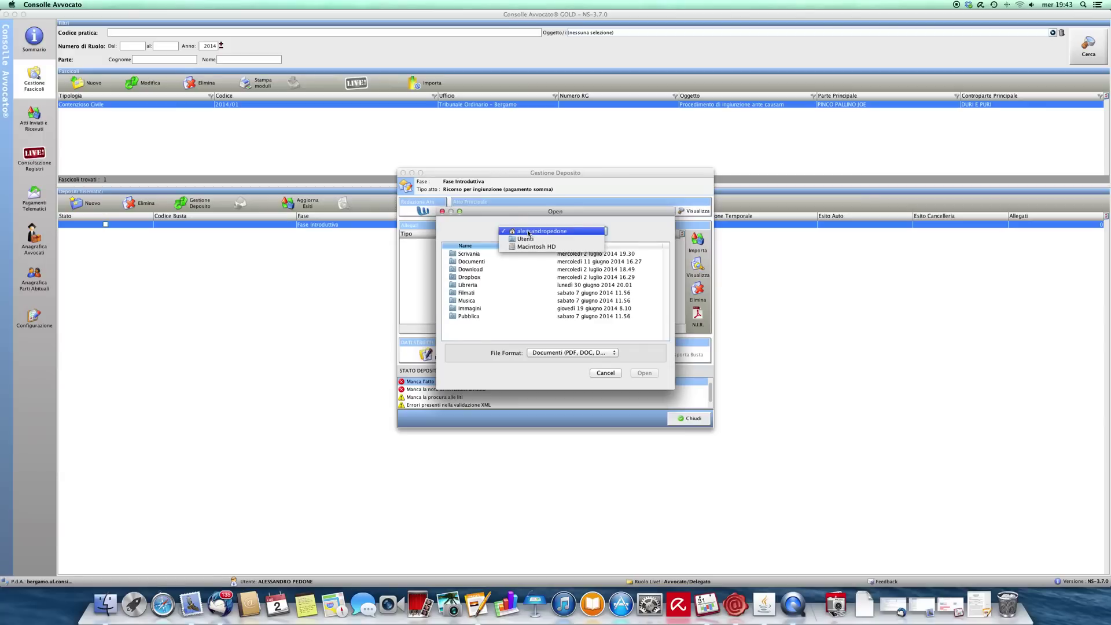
click(525, 247)
scroll(479, 320, down, 5)
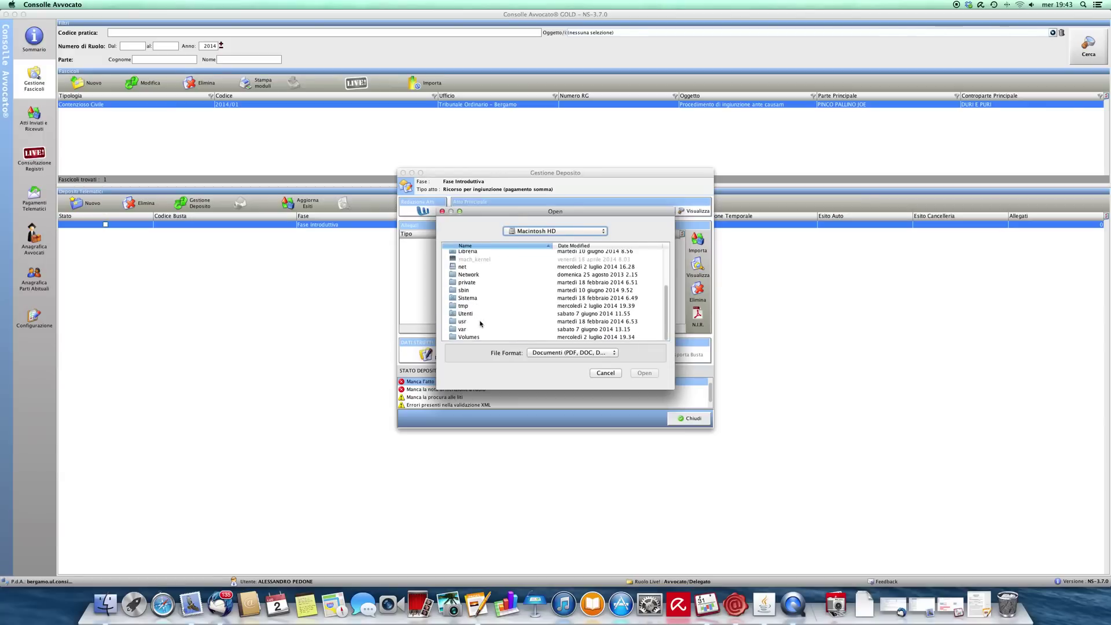
click(476, 338)
double_click(476, 338)
double_click(480, 279)
double_click(472, 254)
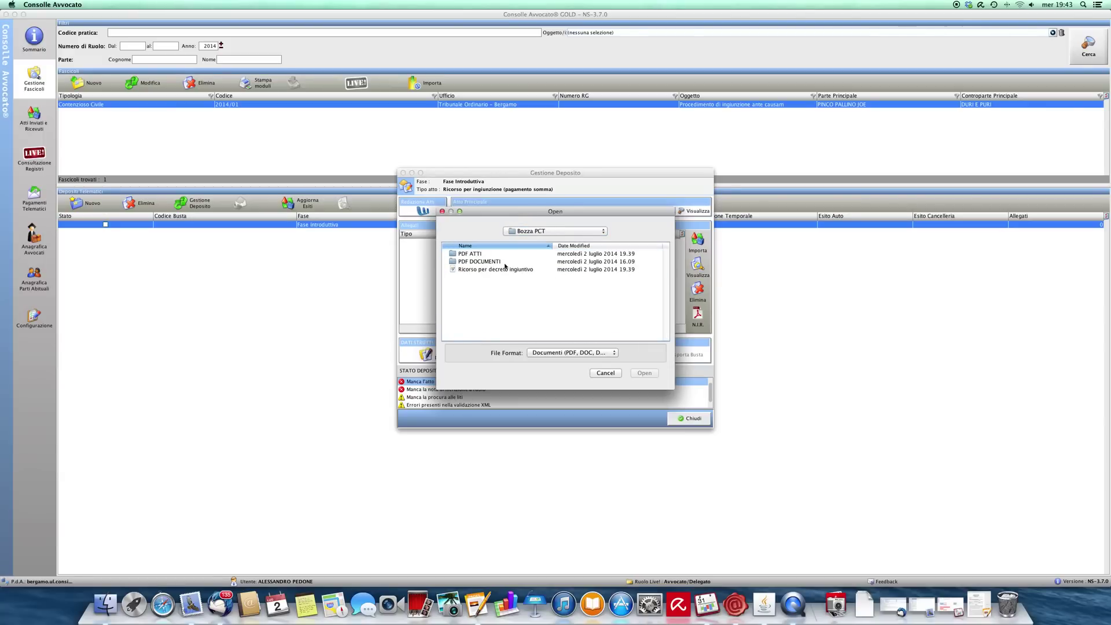
click(478, 255)
double_click(478, 255)
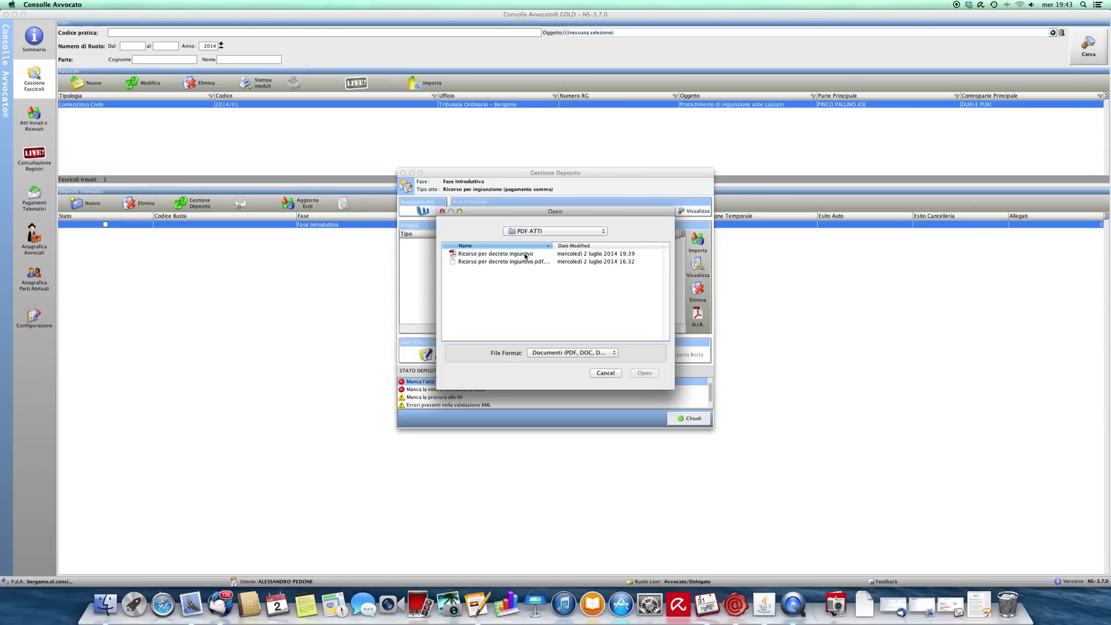
click(524, 255)
click(644, 373)
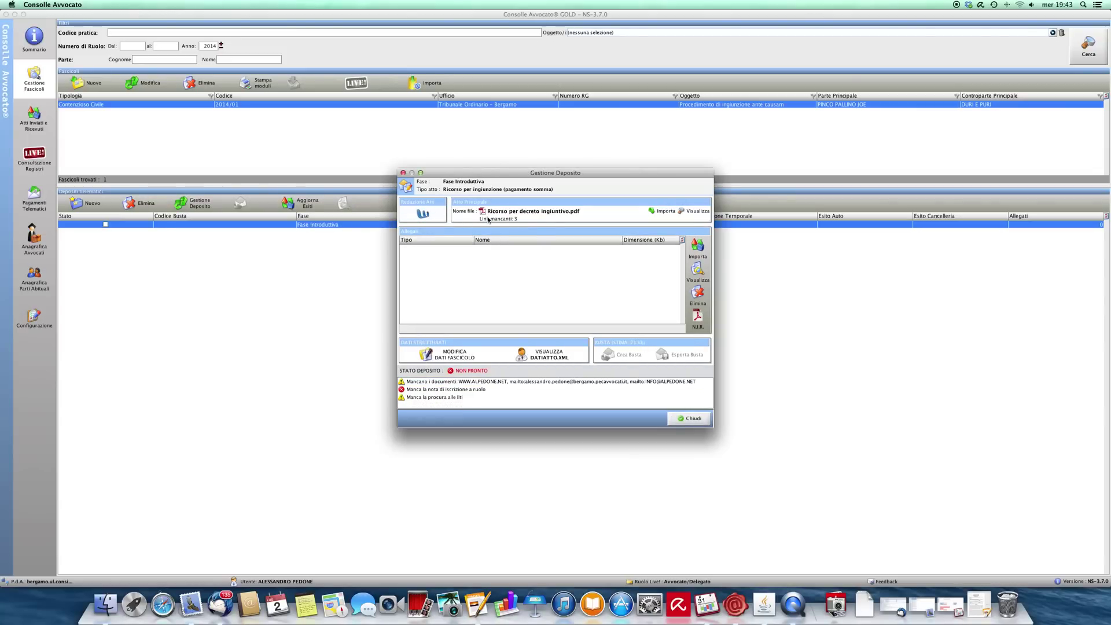
Step: Attach 00 procura_alle_liti_.pdf from PDF DOCUMENTI as the Procura alle liti
click(696, 250)
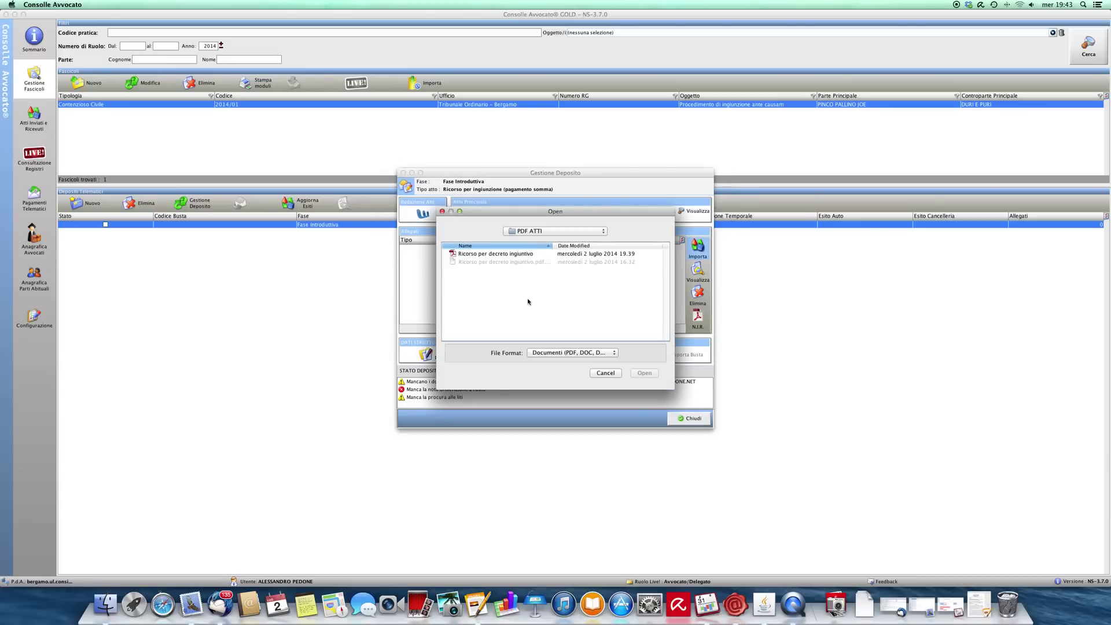
click(561, 231)
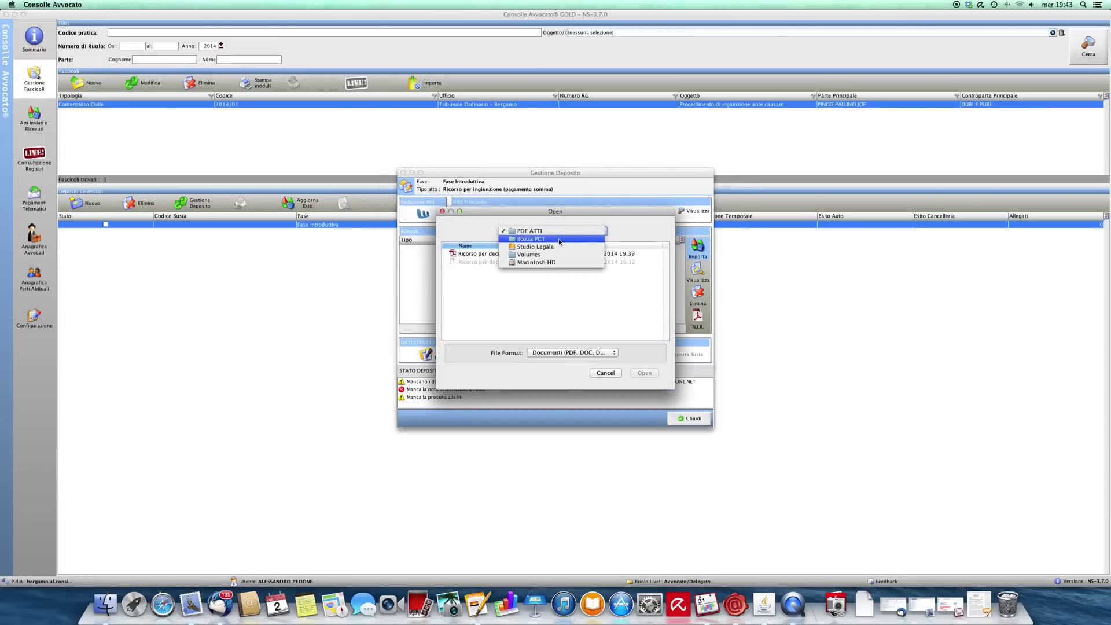
click(560, 239)
double_click(493, 262)
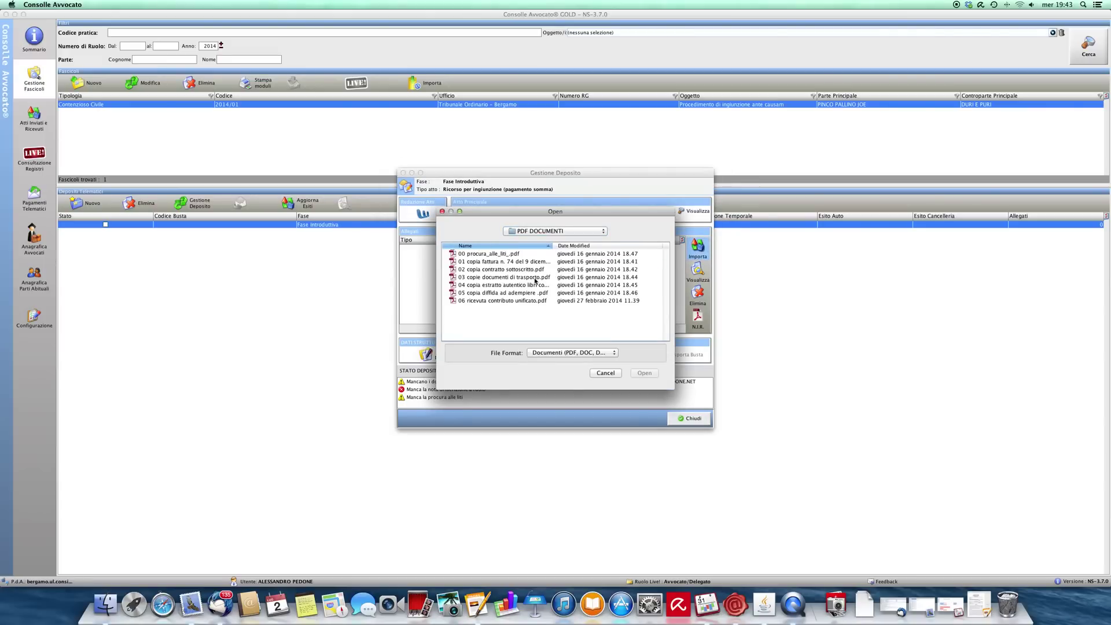
click(512, 256)
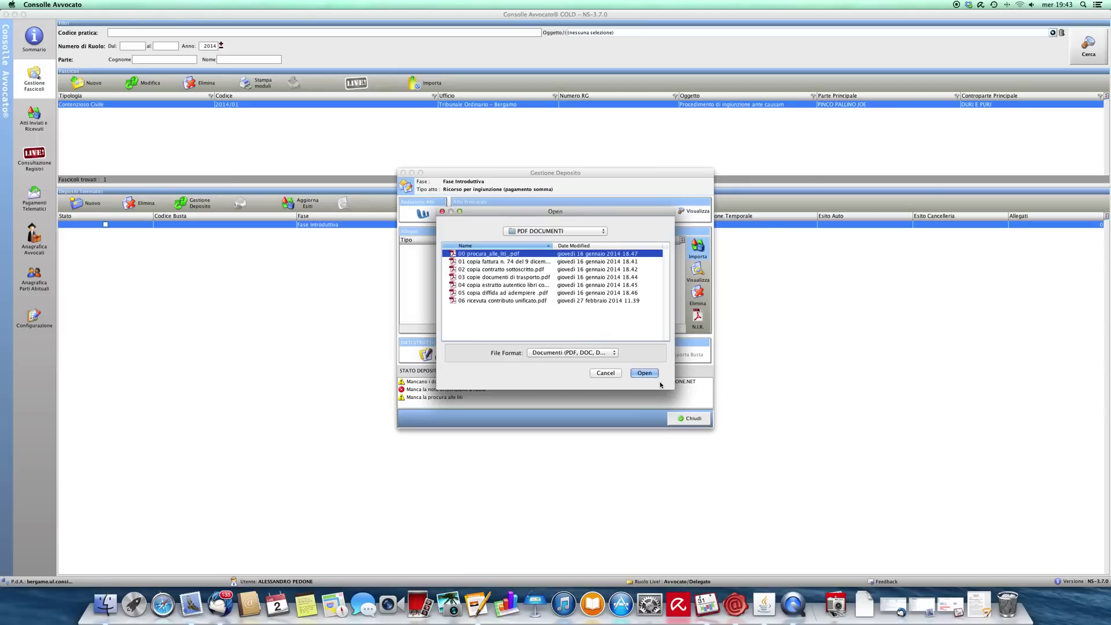
click(647, 373)
click(511, 299)
click(650, 346)
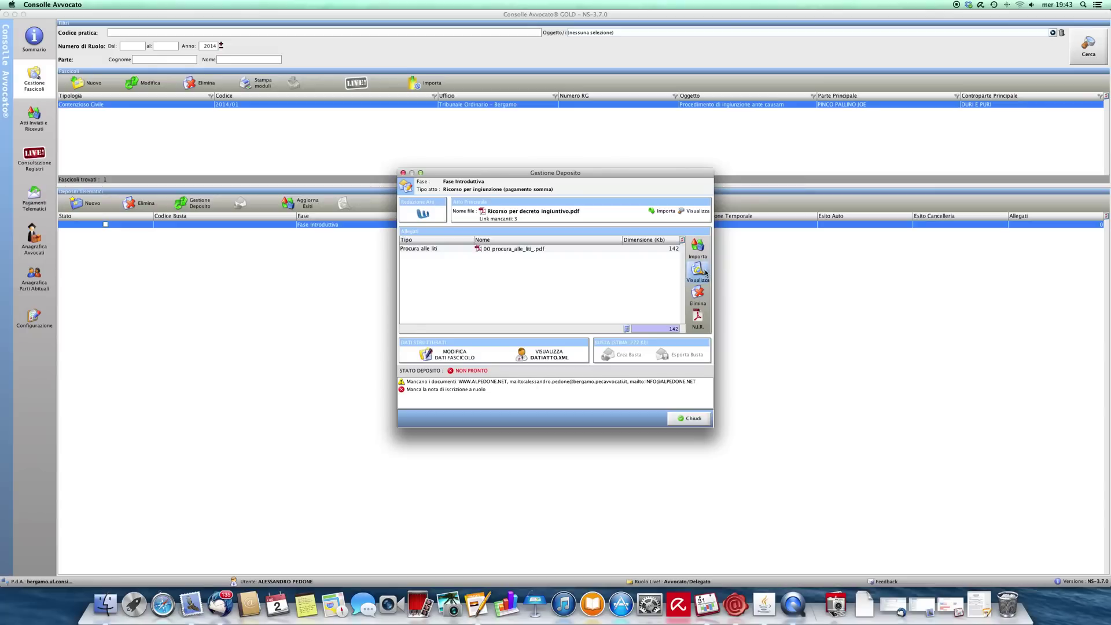
click(697, 249)
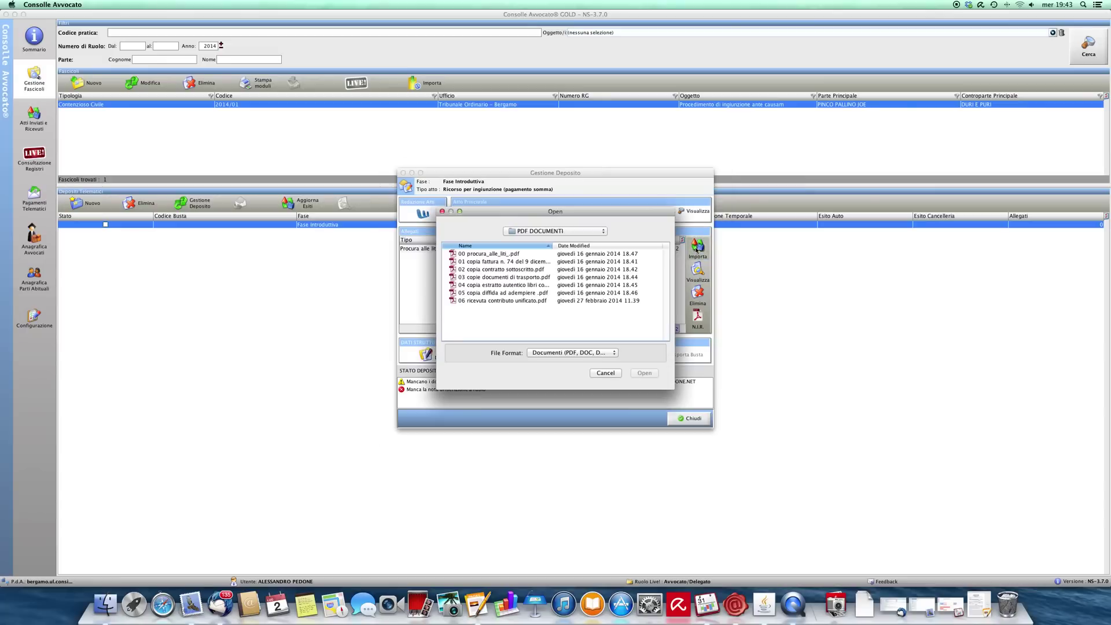
Step: Import files 01–06, marking the invoice, contract and transport documents as Allegato semplice
click(499, 261)
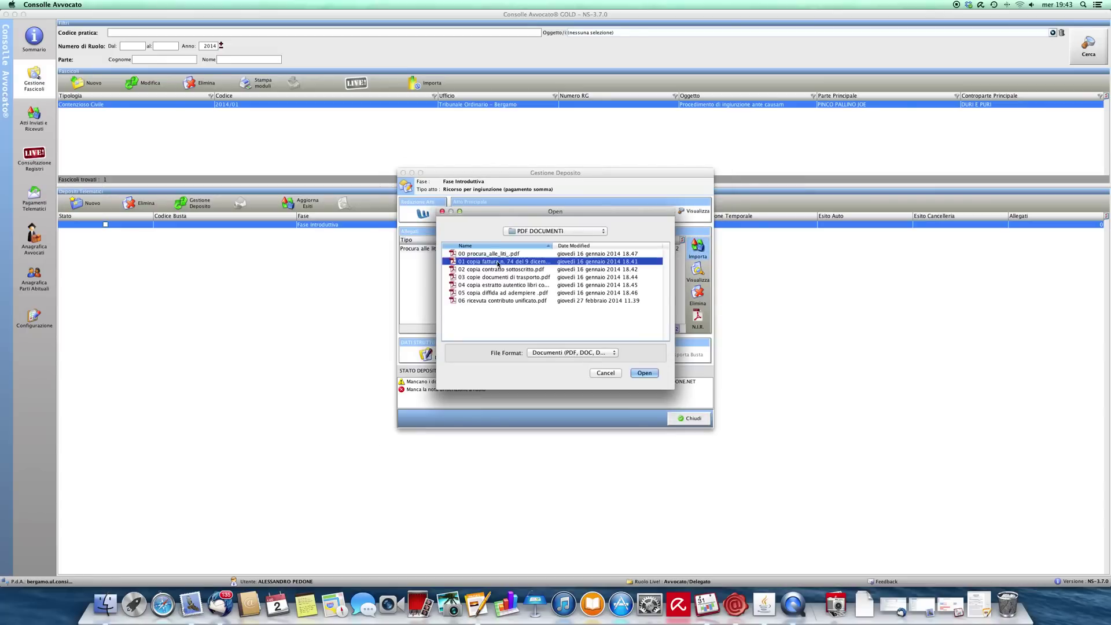
shift+click(495, 300)
click(644, 373)
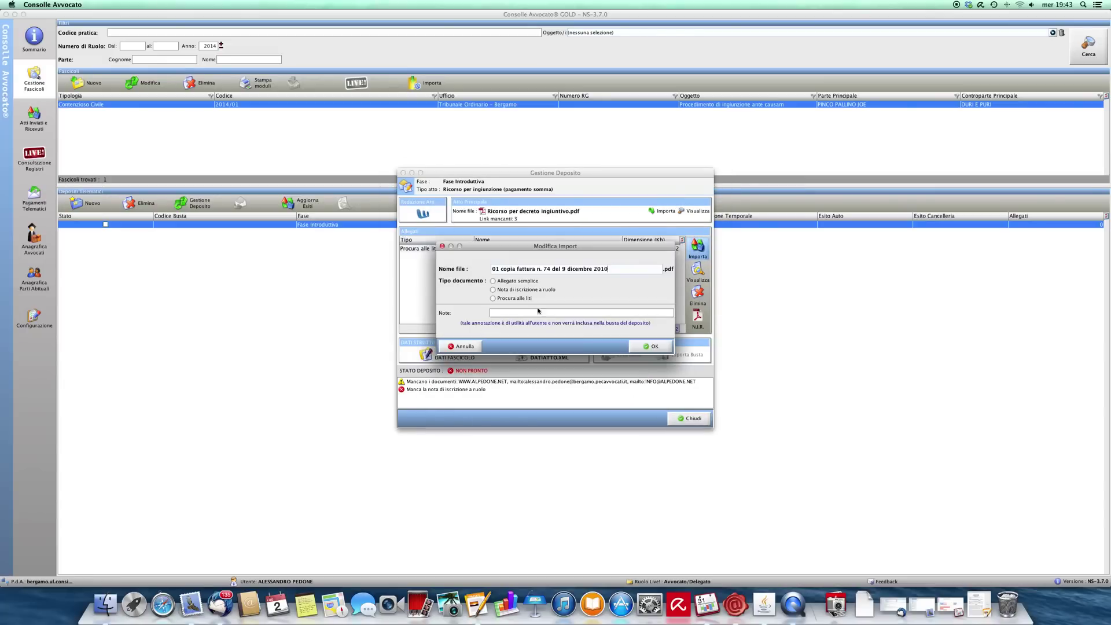
click(516, 281)
key(Return)
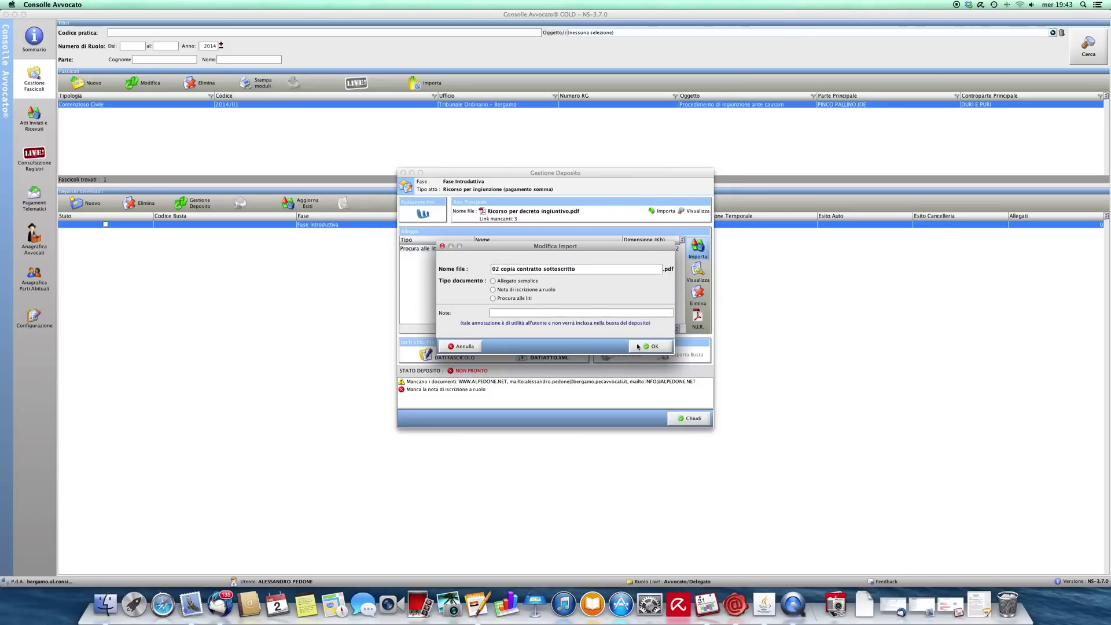
click(524, 281)
click(652, 347)
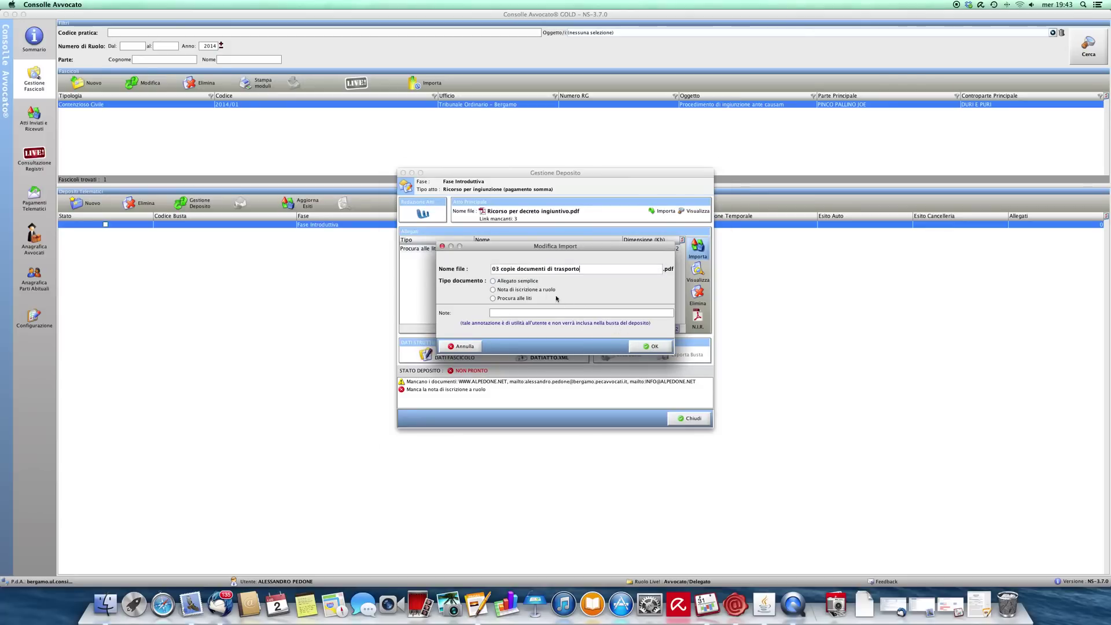
click(525, 281)
click(652, 348)
Step: Mark the accounting extract, formal notice and fee receipt as Allegato semplice too
click(525, 281)
click(652, 346)
click(526, 281)
click(652, 346)
click(525, 282)
click(649, 346)
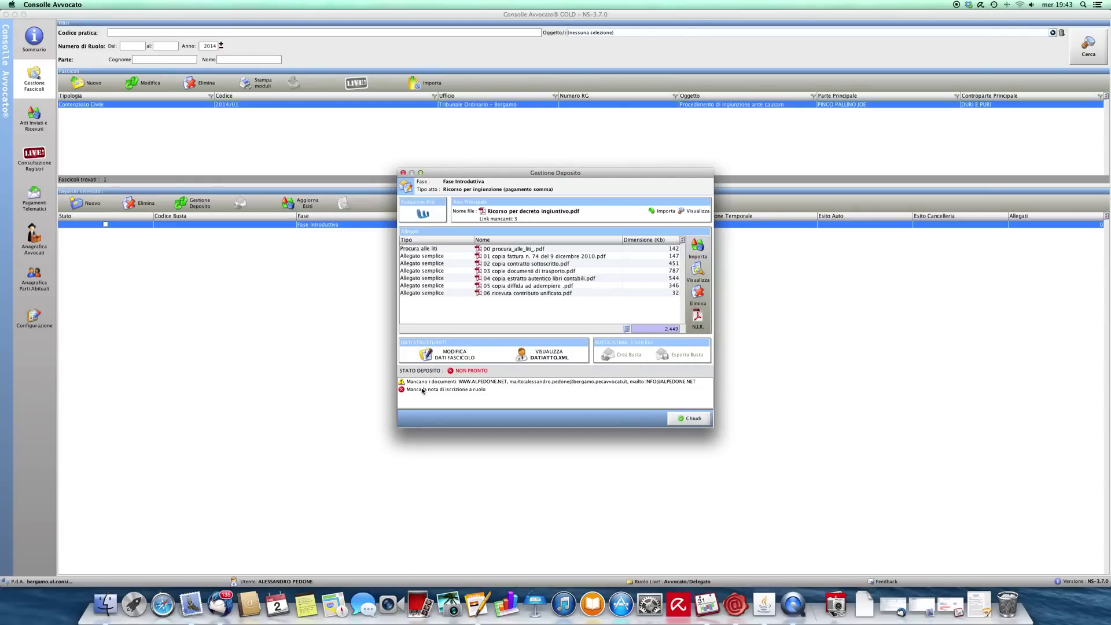
Step: Generate the Nota di iscrizione a ruolo, then start the envelope and log in with the smartcard PIN
click(446, 390)
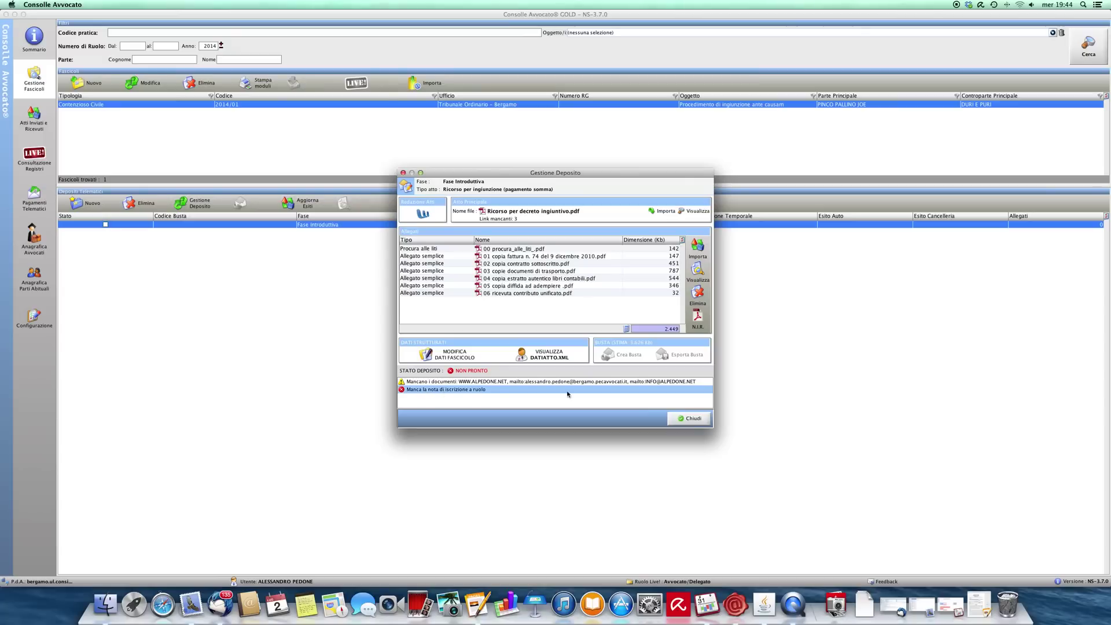
click(697, 318)
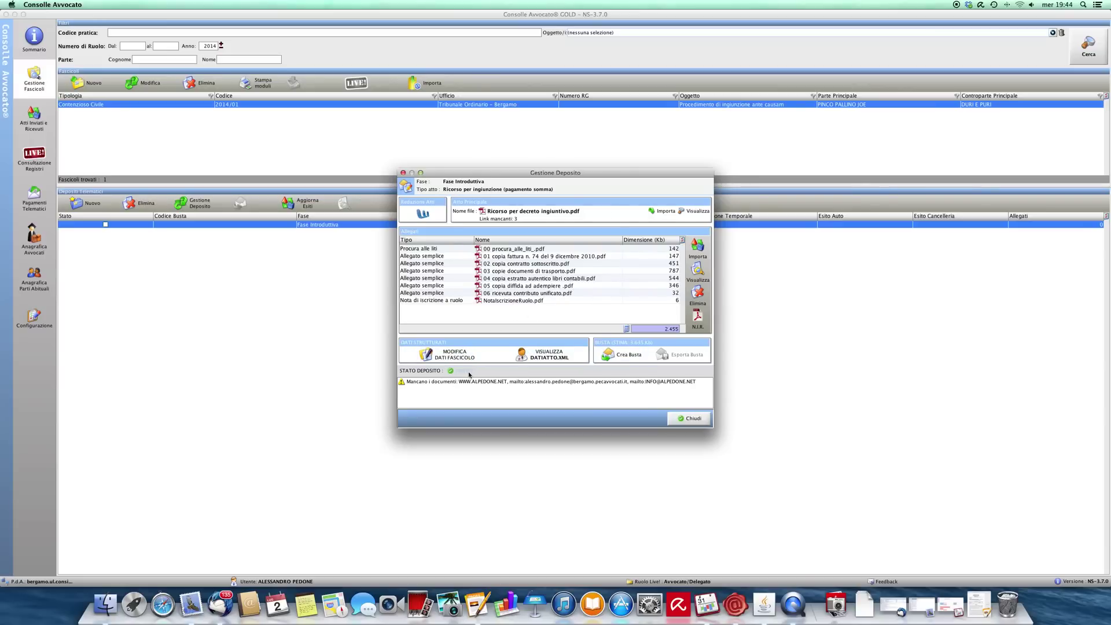
click(608, 360)
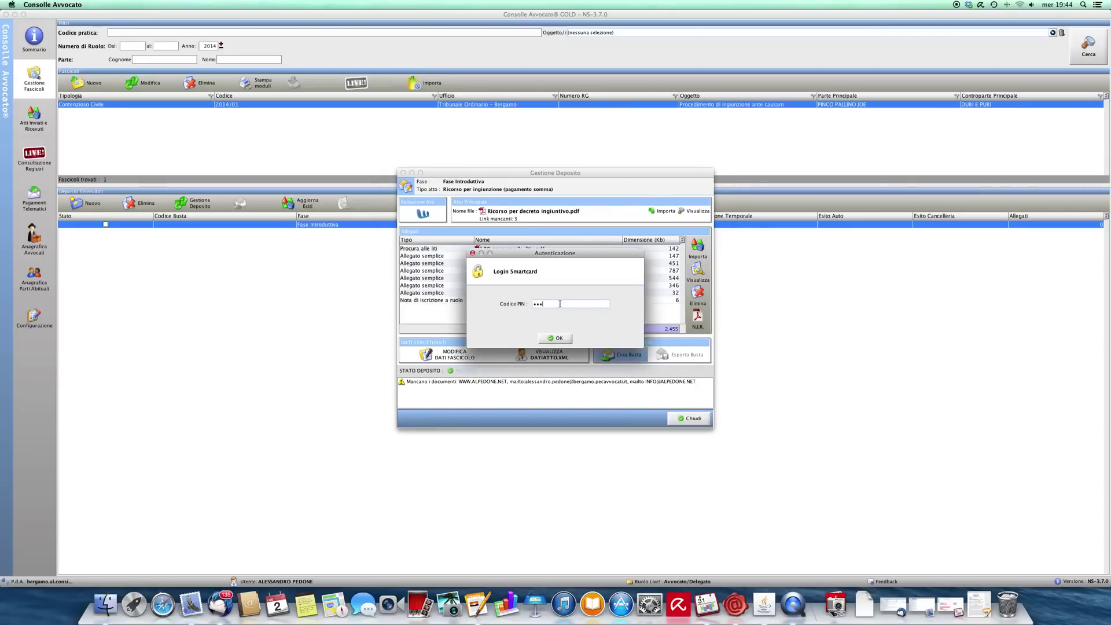
click(559, 338)
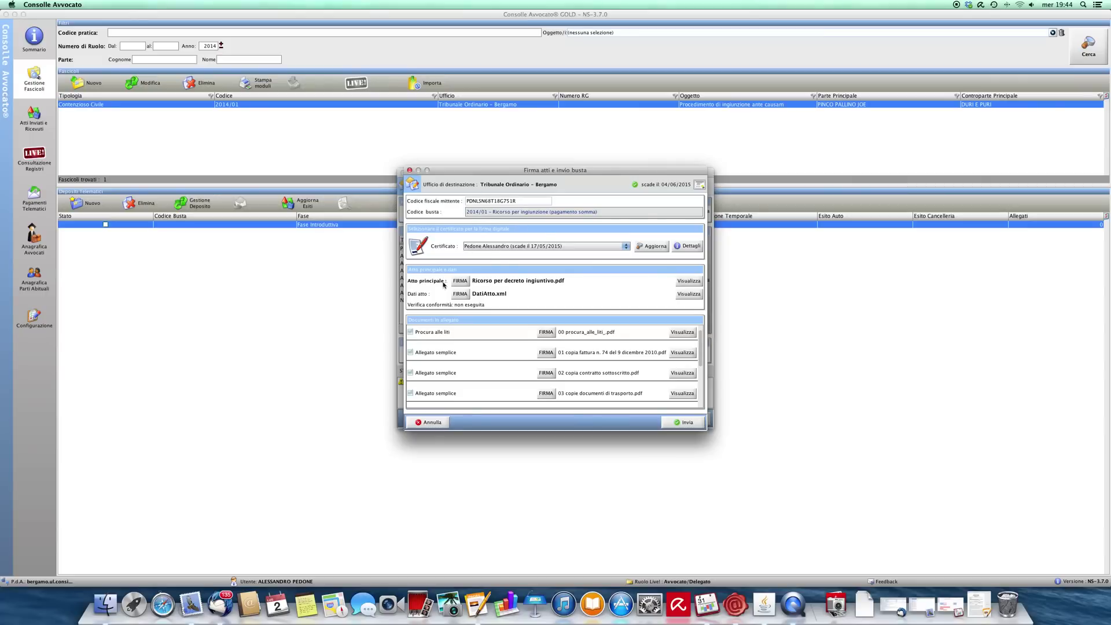
Step: Confirm Ricorso per decreto ingiuntivo.pdf matches its XML data, then sign it
click(461, 281)
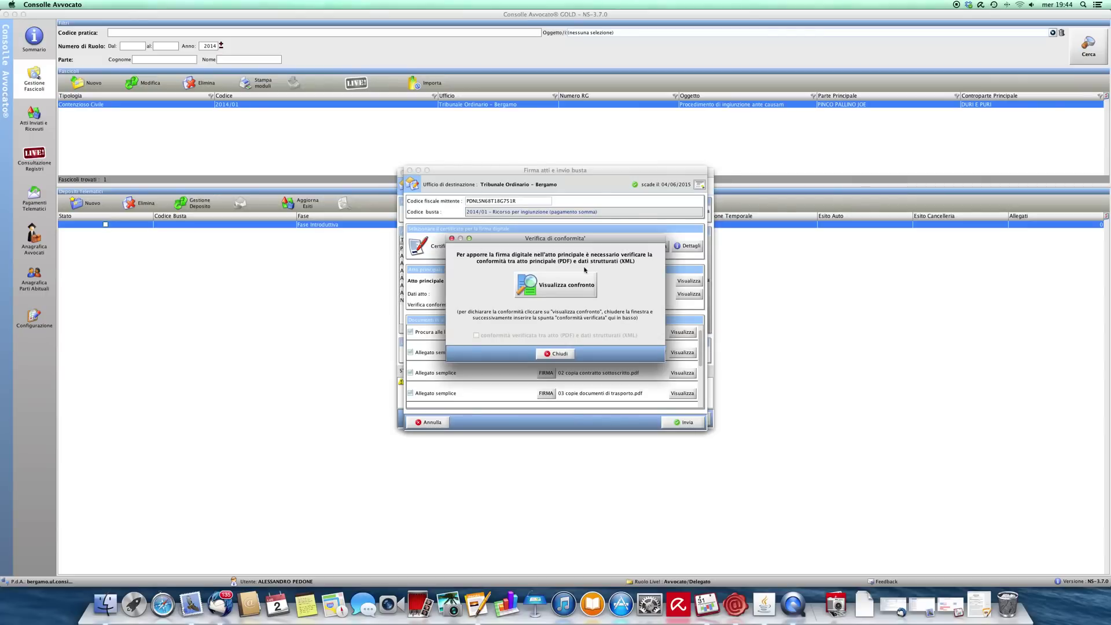
click(560, 291)
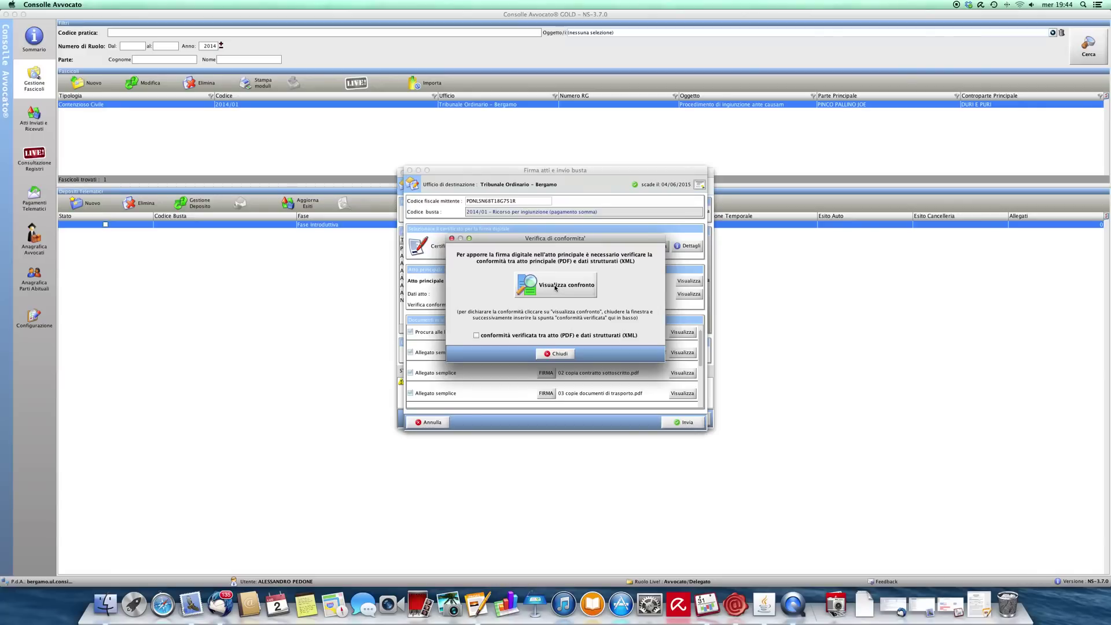
click(555, 286)
click(476, 336)
click(558, 354)
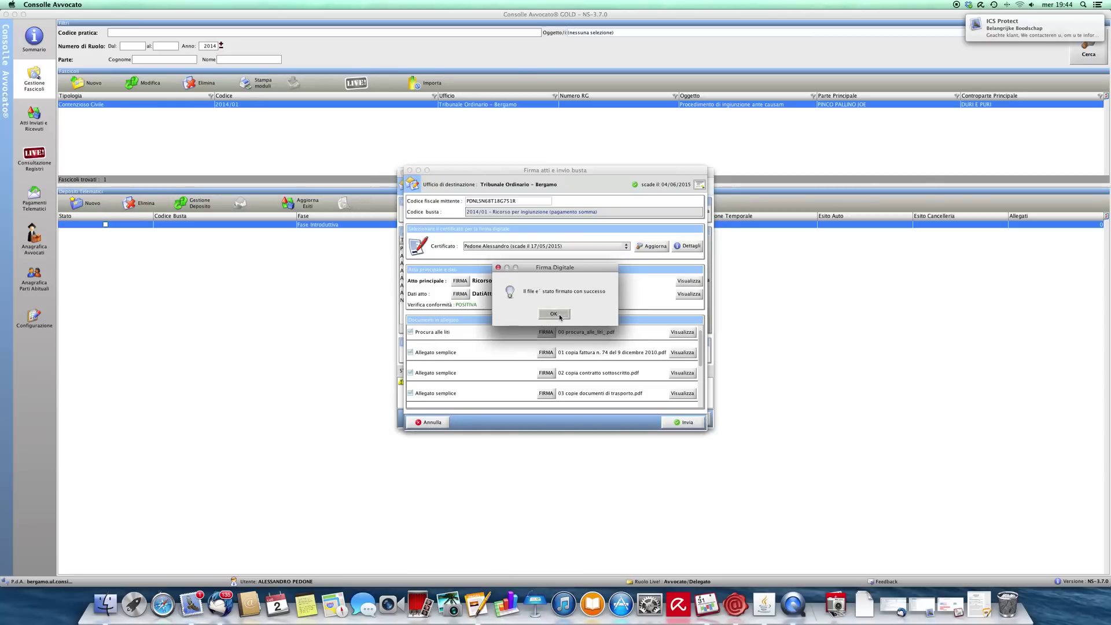
Step: Sign the Dati atto, the procura and the Nota, acknowledging each signature
click(559, 316)
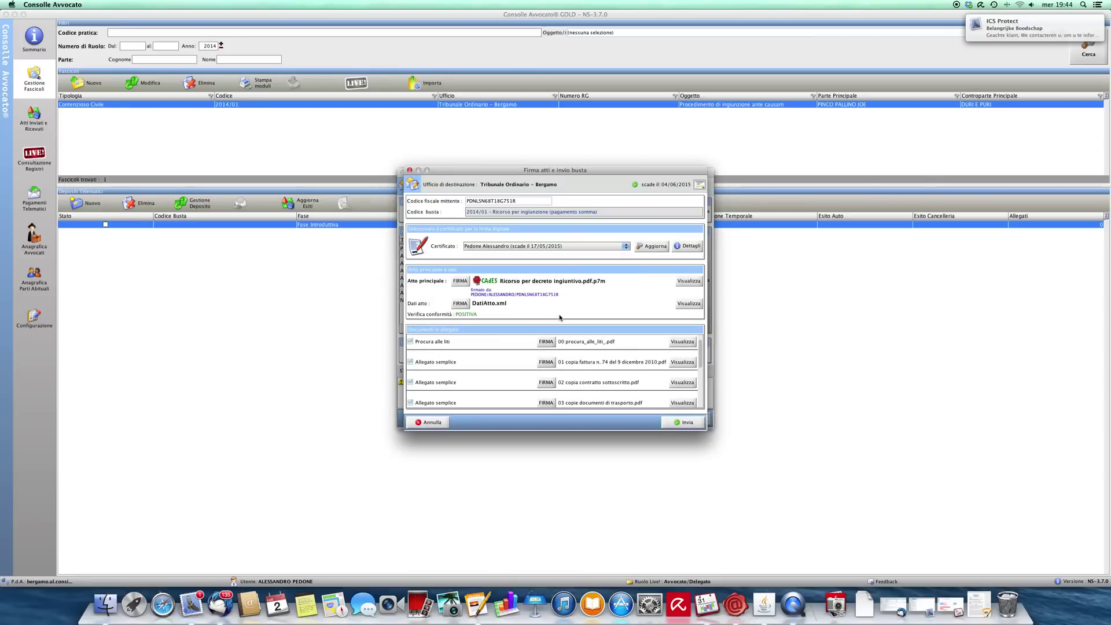
click(458, 304)
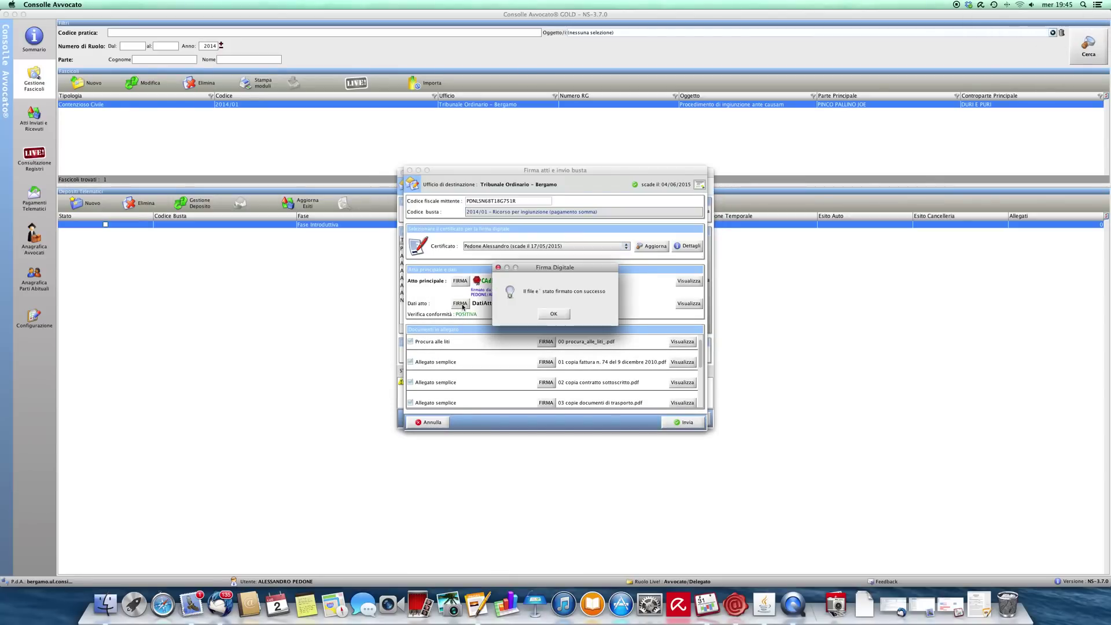
click(556, 314)
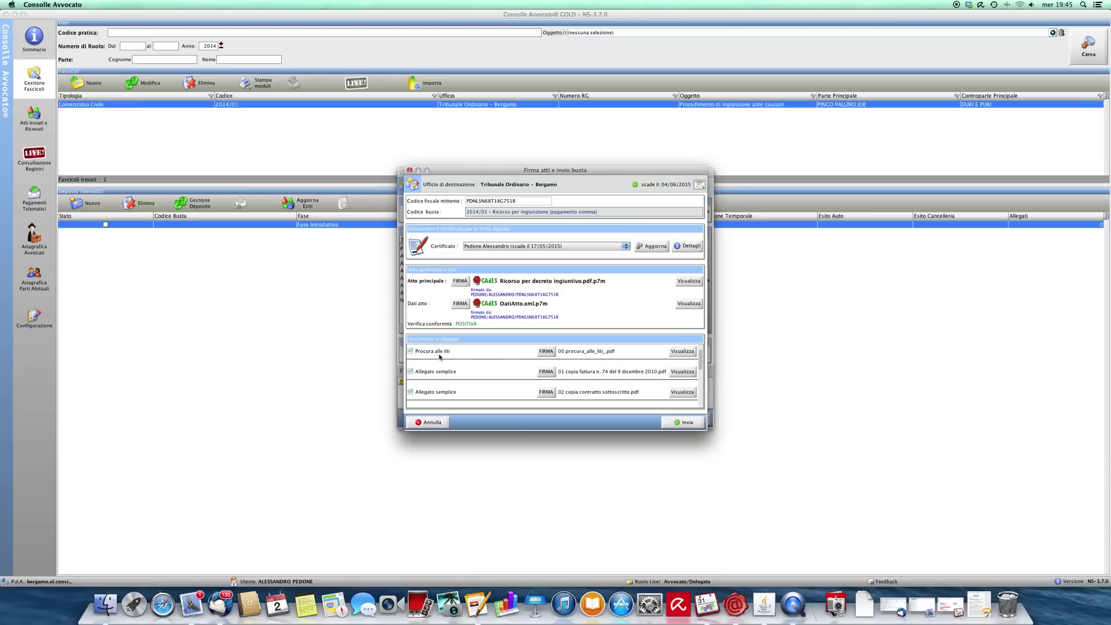
click(545, 351)
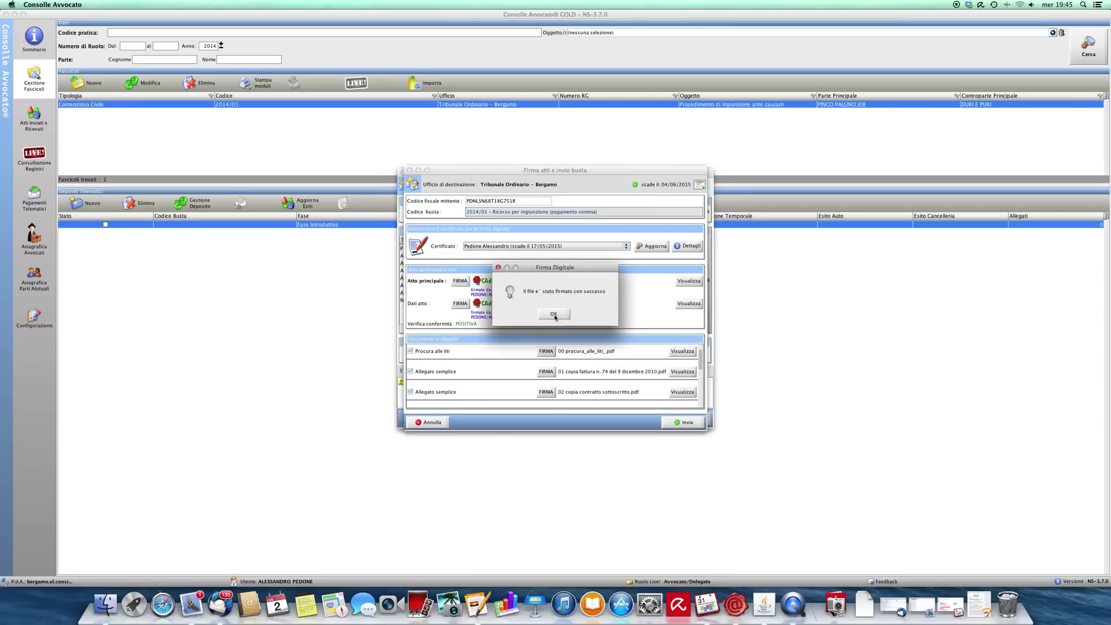
click(553, 315)
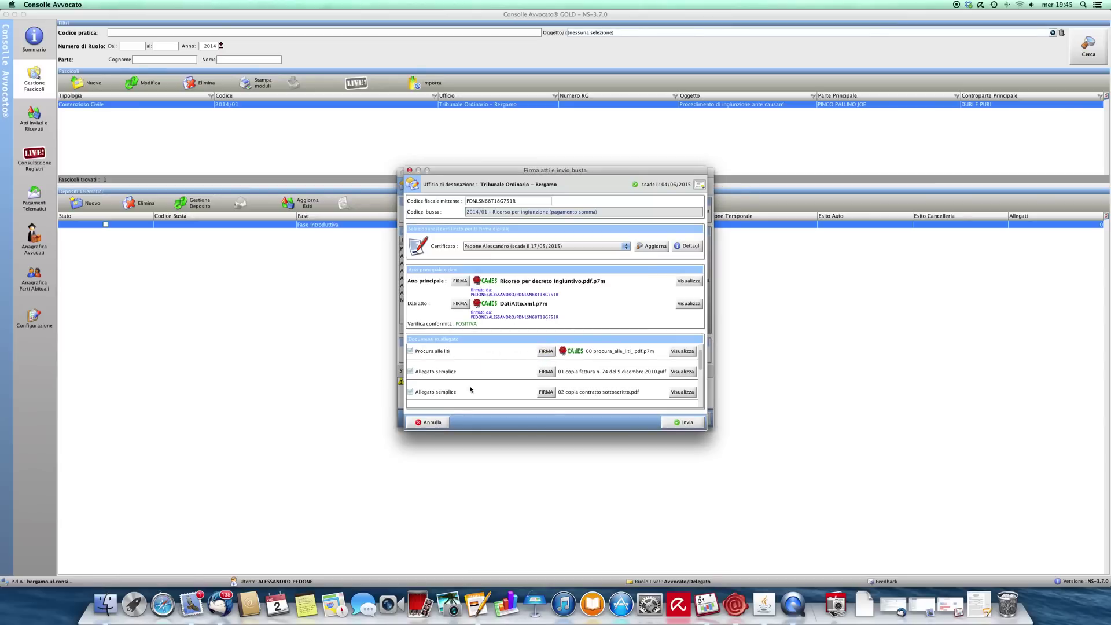
scroll(585, 376, down, 2)
scroll(586, 375, down, 4)
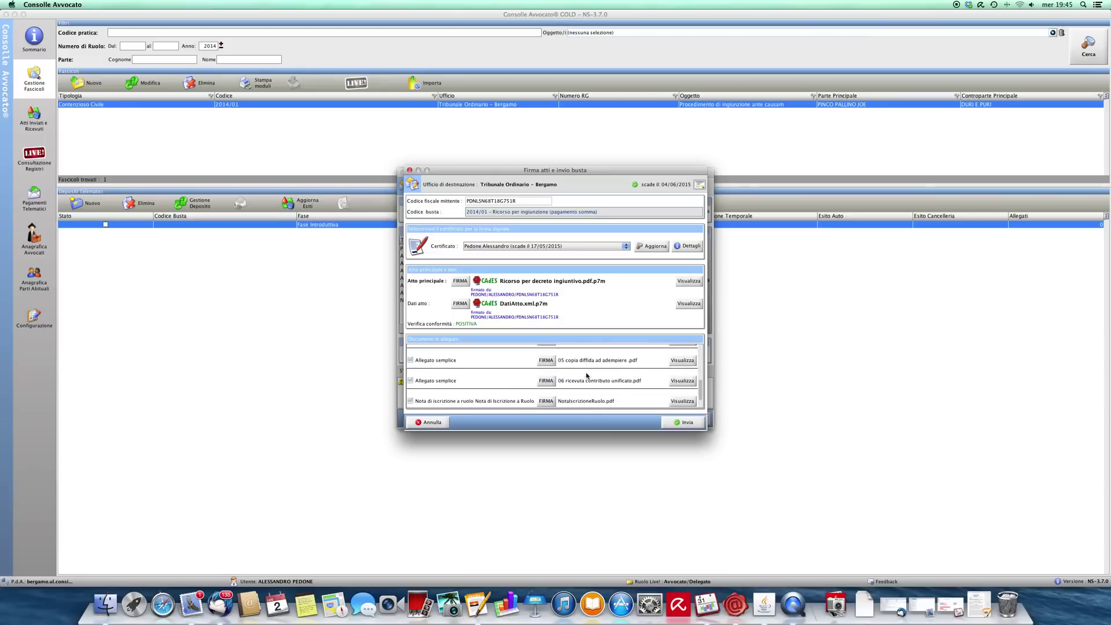
scroll(587, 375, down, 1)
click(542, 398)
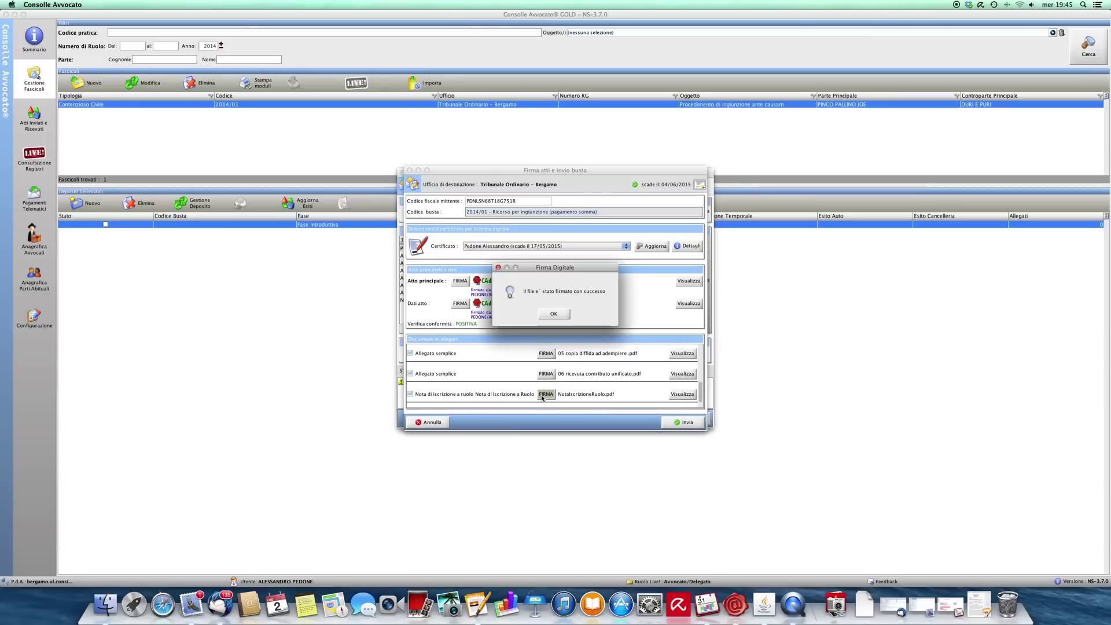
click(554, 315)
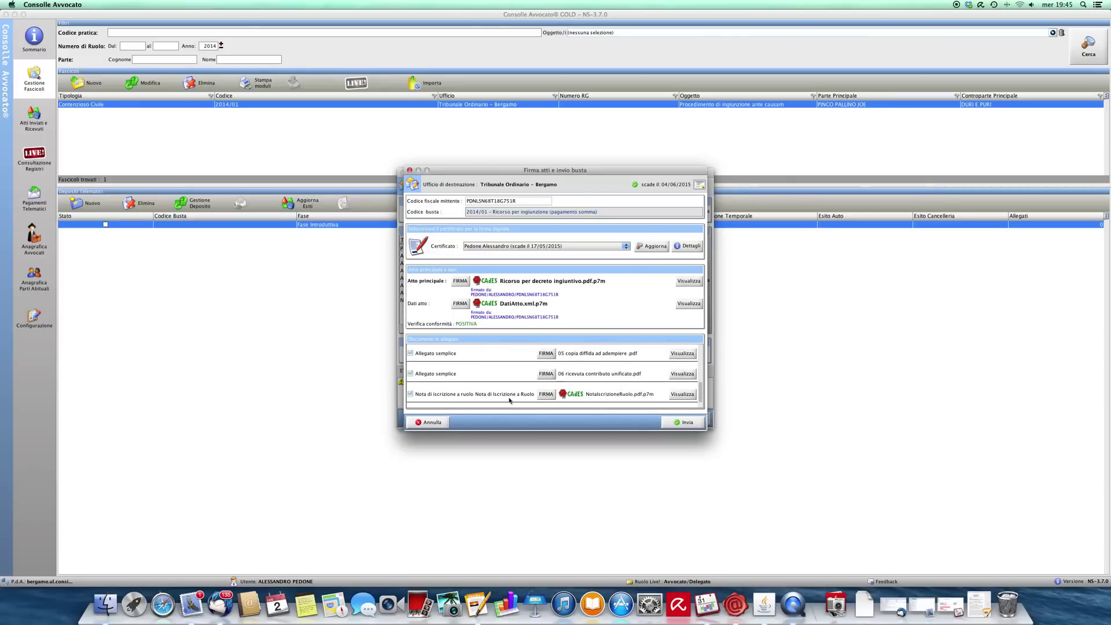
Step: Build the 3462 Kb envelope for Tribunale Ordinario Bergamo without sending, then close the deposit
click(682, 423)
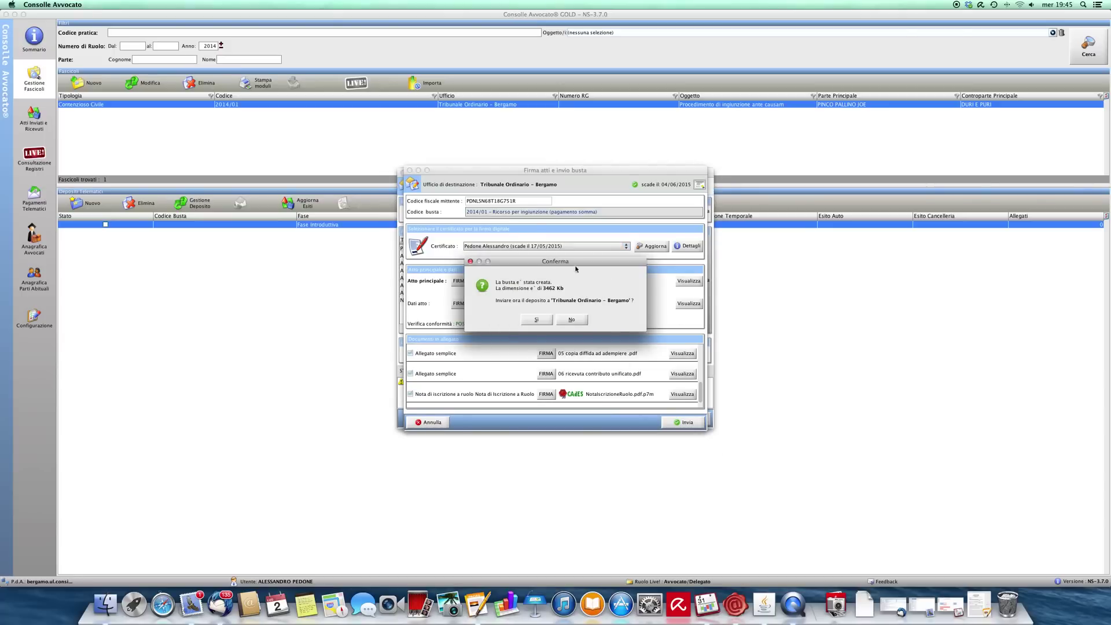
click(572, 320)
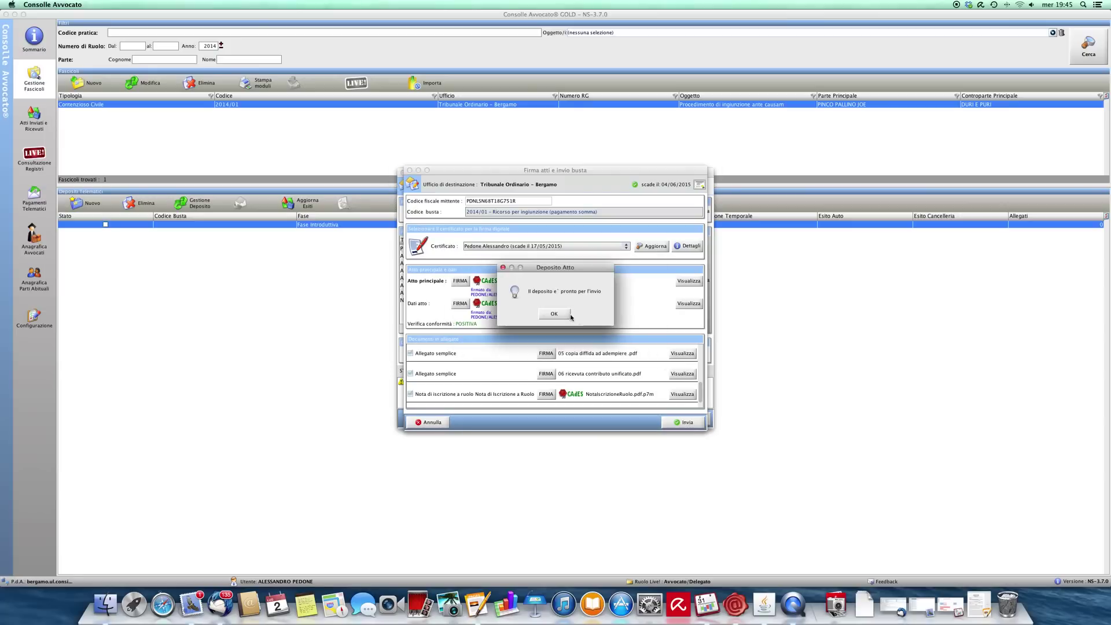
click(688, 419)
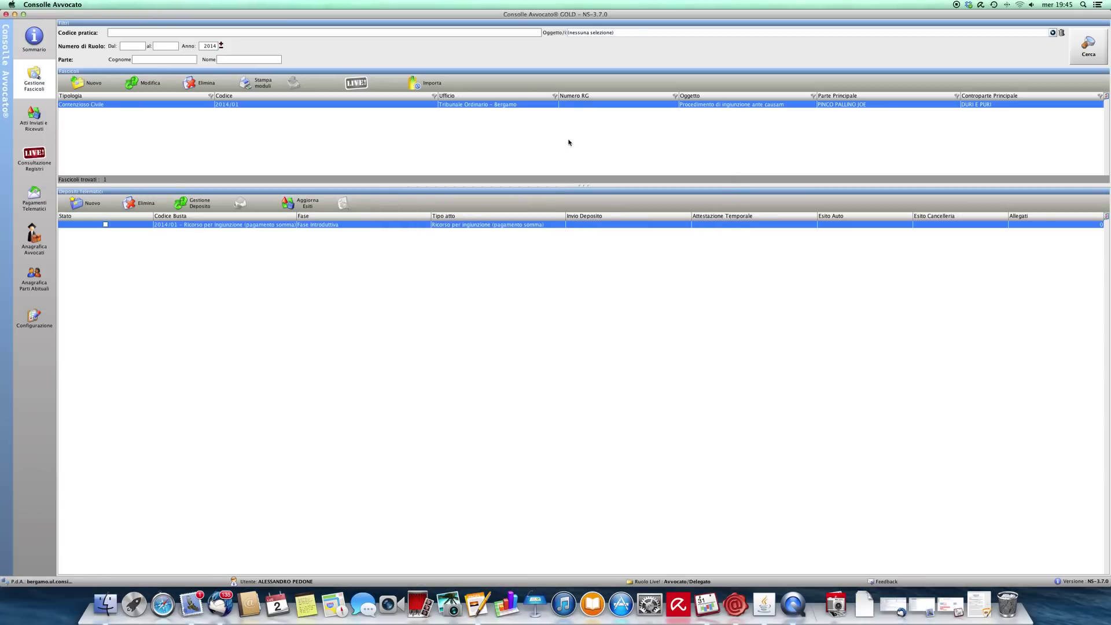
Step: Review the completed deposit's details and attachments, then switch to QuickTime Player
click(1082, 53)
double_click(200, 225)
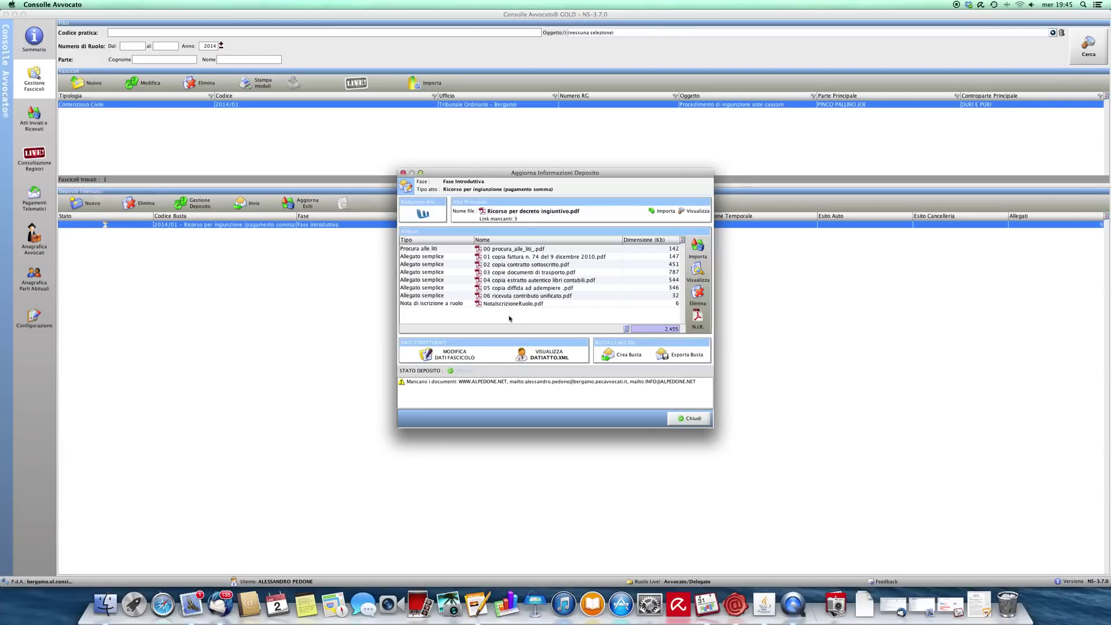
click(690, 419)
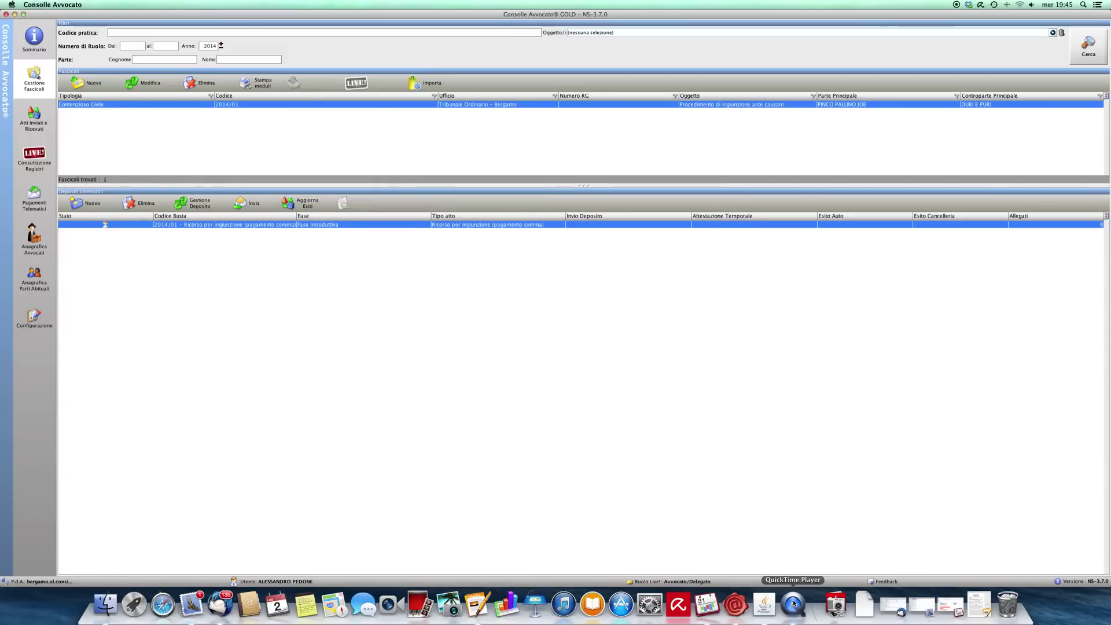
key(ctrl+super+Escape)
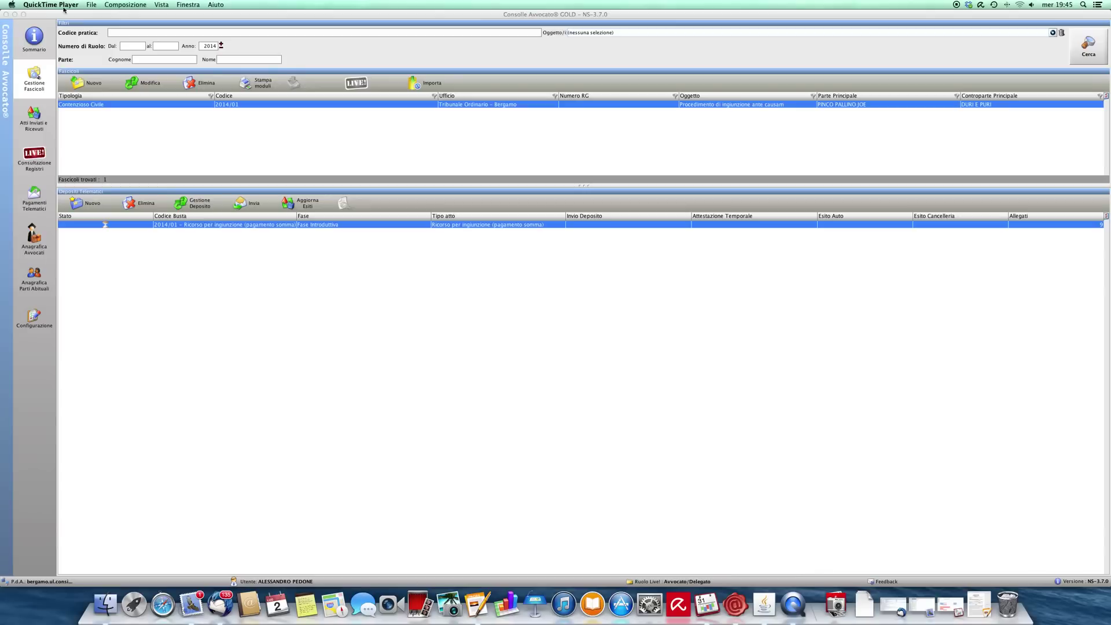
Step: Quit QuickTime Player and name the screen recording 'PCT esempio' in Documenti
click(56, 4)
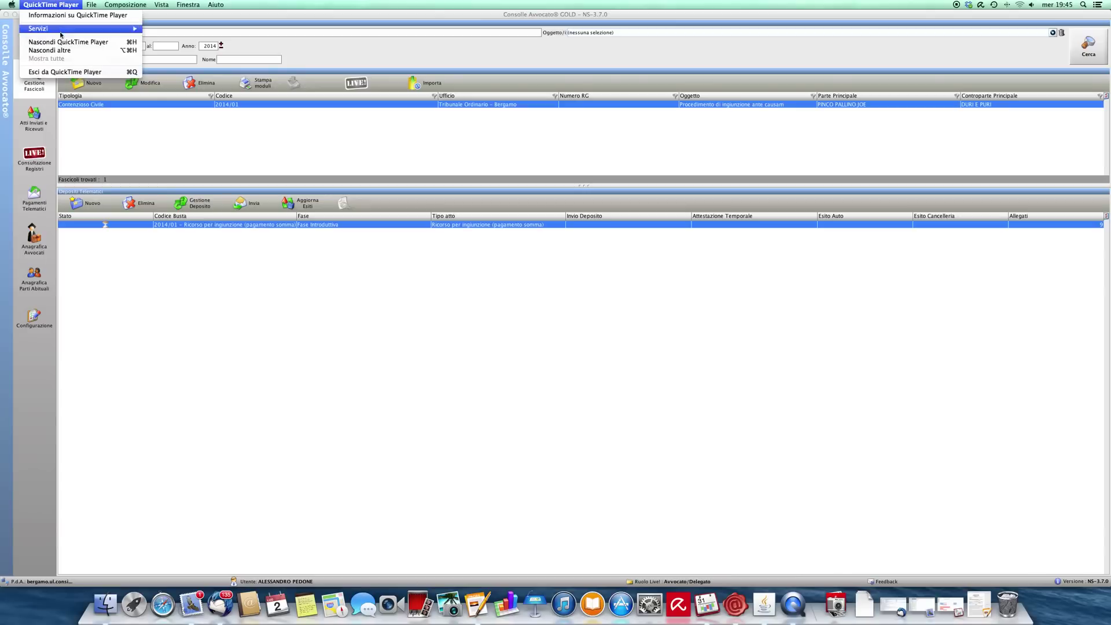
click(60, 72)
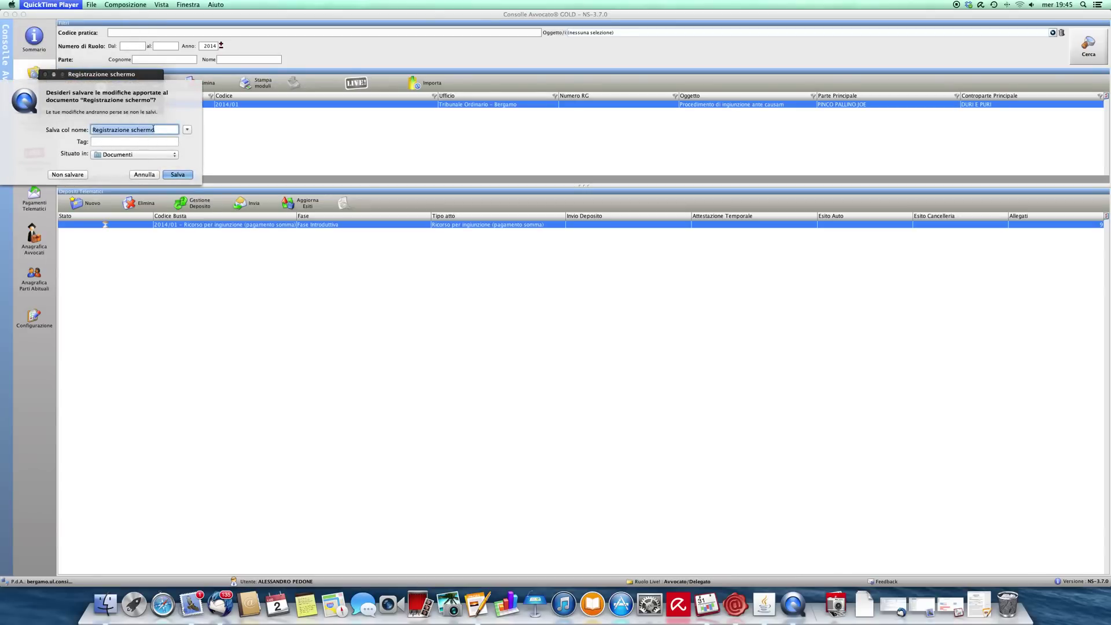
text(PCT esempio)
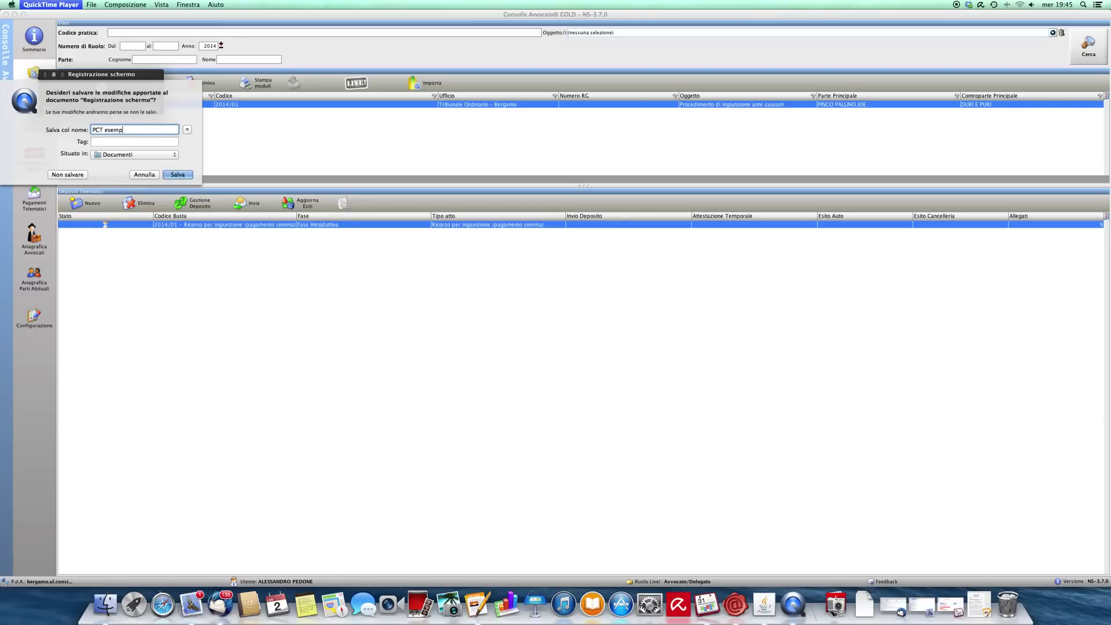